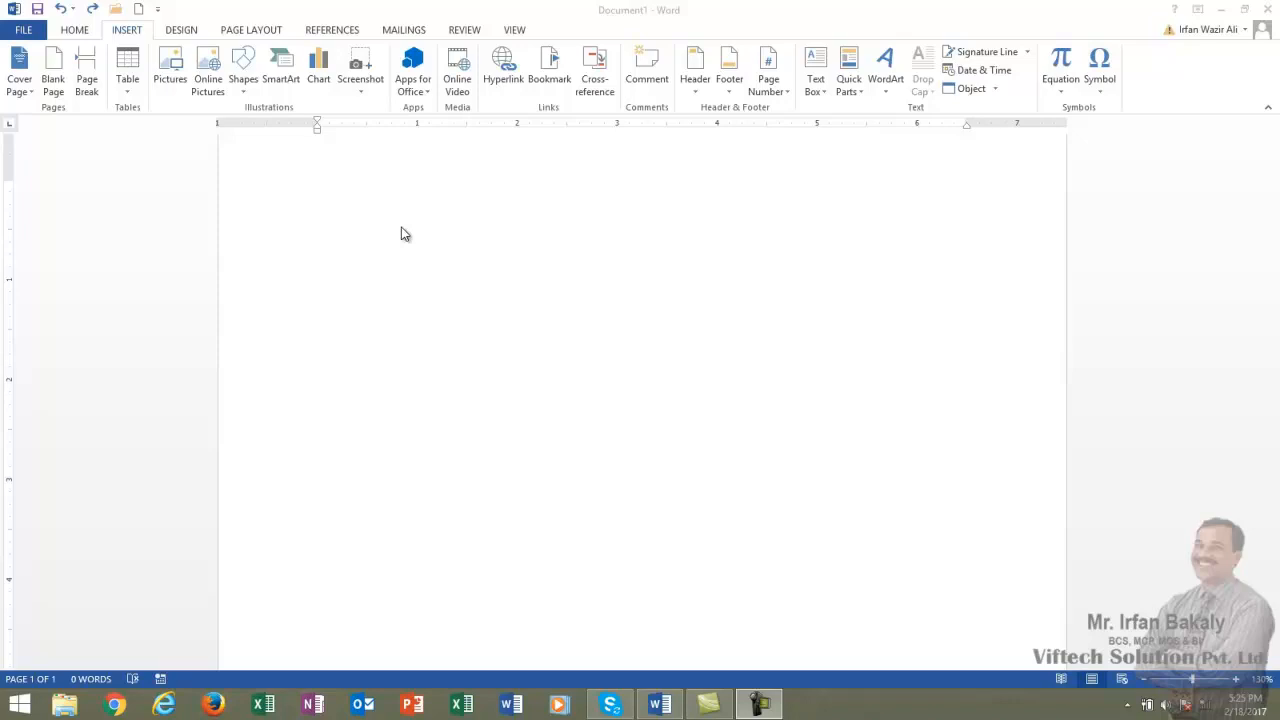
# Browse the List, Process, Cycle, Relationship and Hierarchy categories of SmartArt graphics.
pyautogui.click(283, 80)
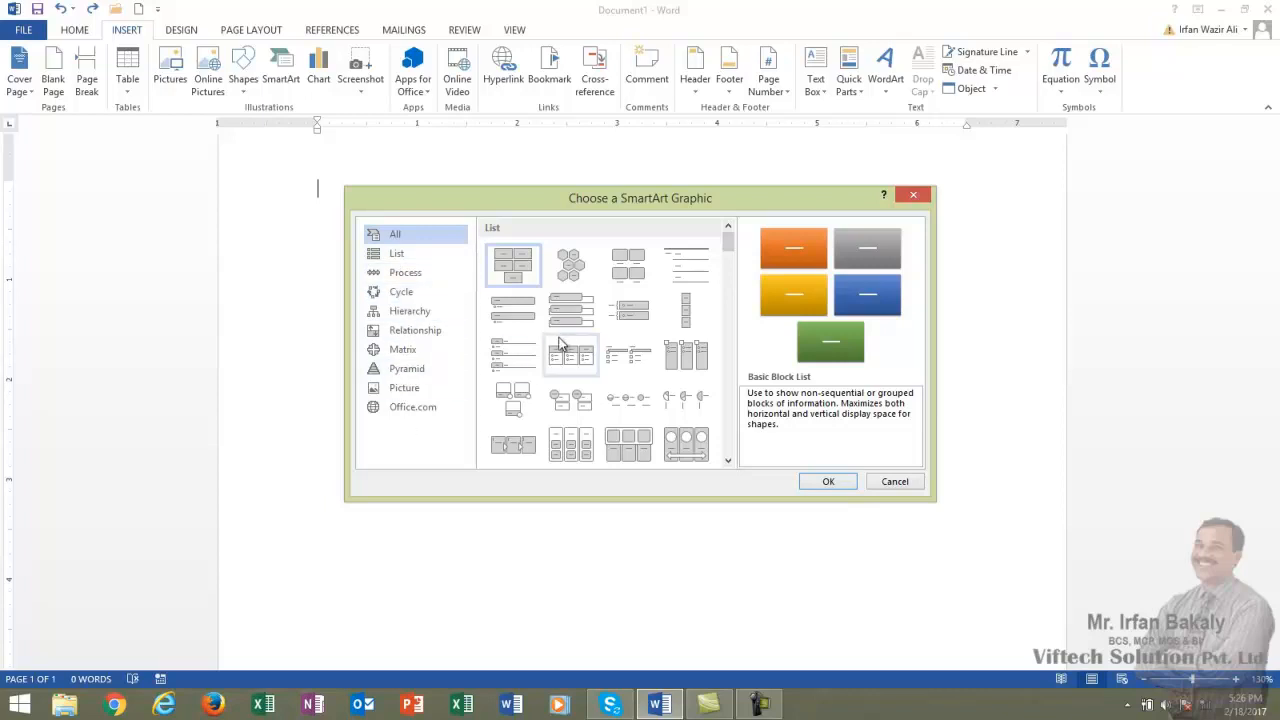
pyautogui.click(399, 256)
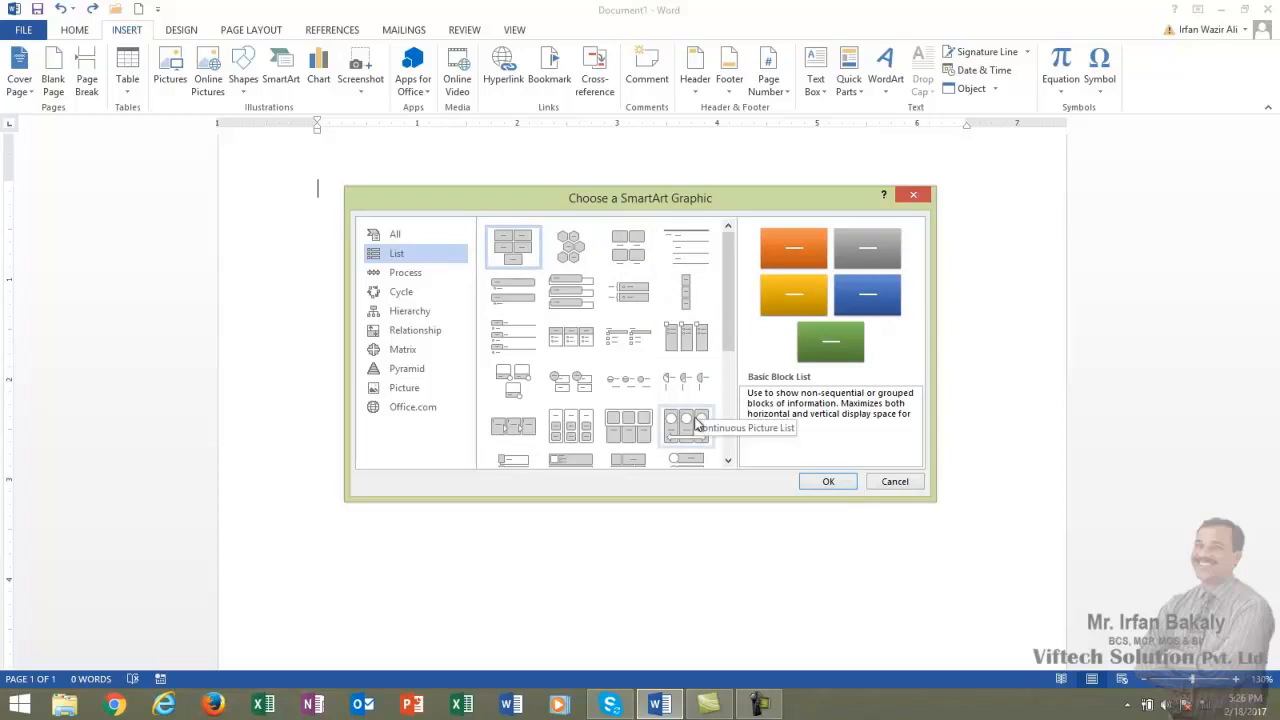
pyautogui.moveTo(734, 352); pyautogui.dragTo(729, 315)
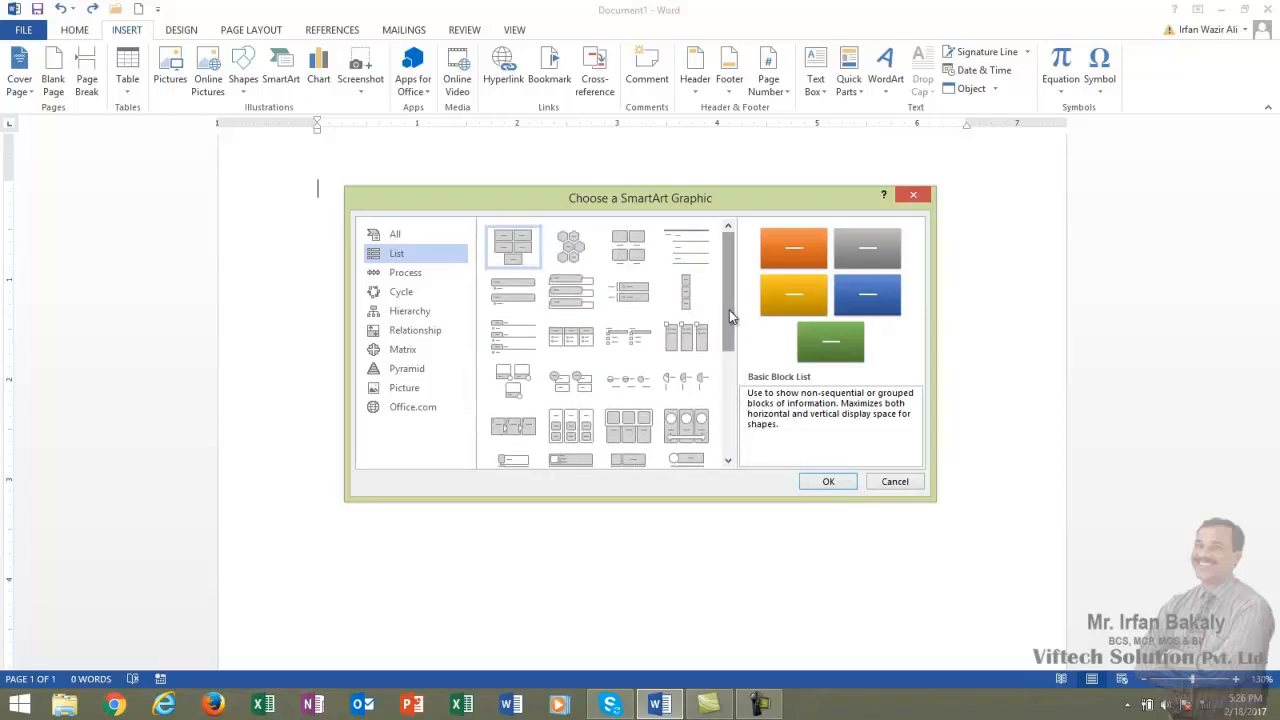
pyautogui.click(405, 274)
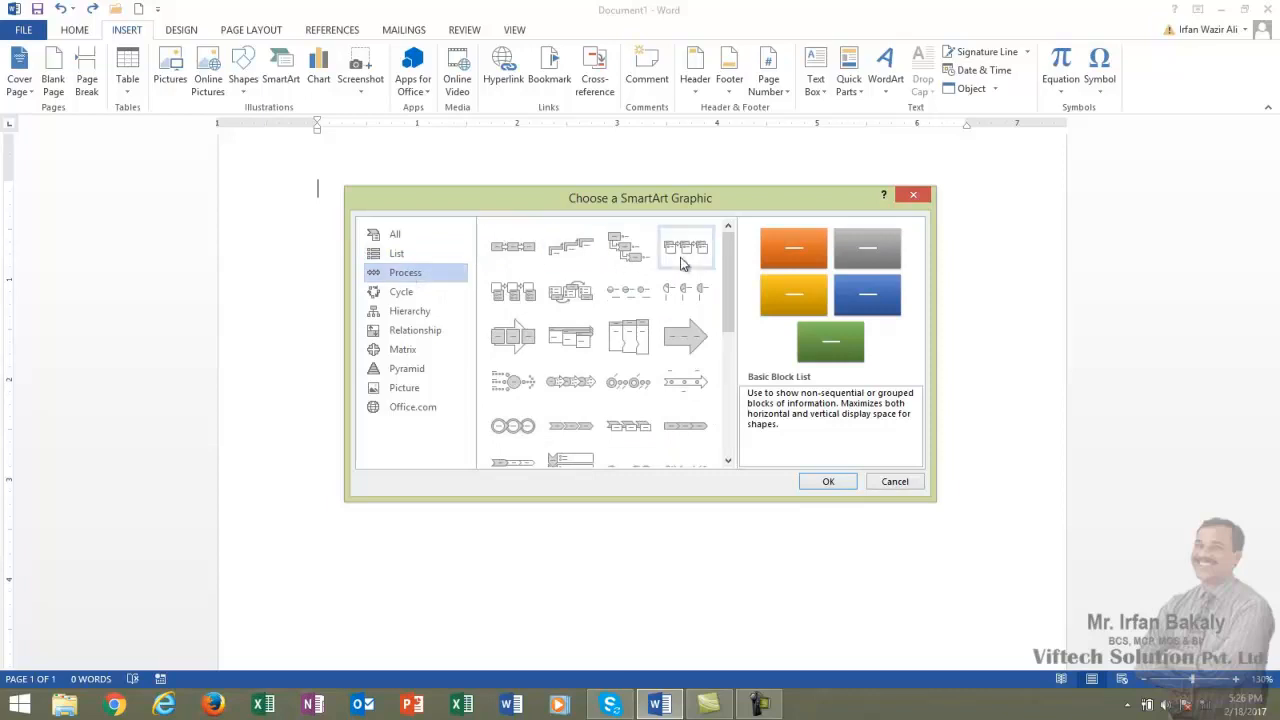
pyautogui.click(401, 293)
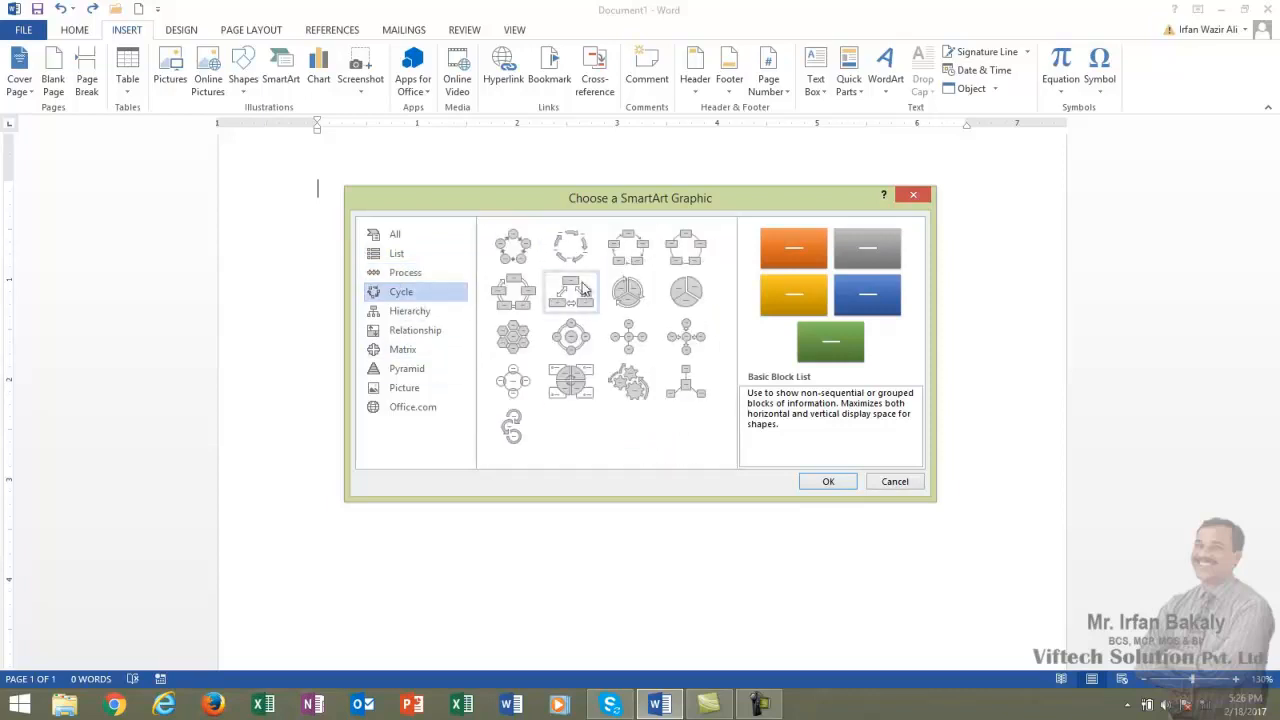
pyautogui.click(415, 311)
pyautogui.click(440, 332)
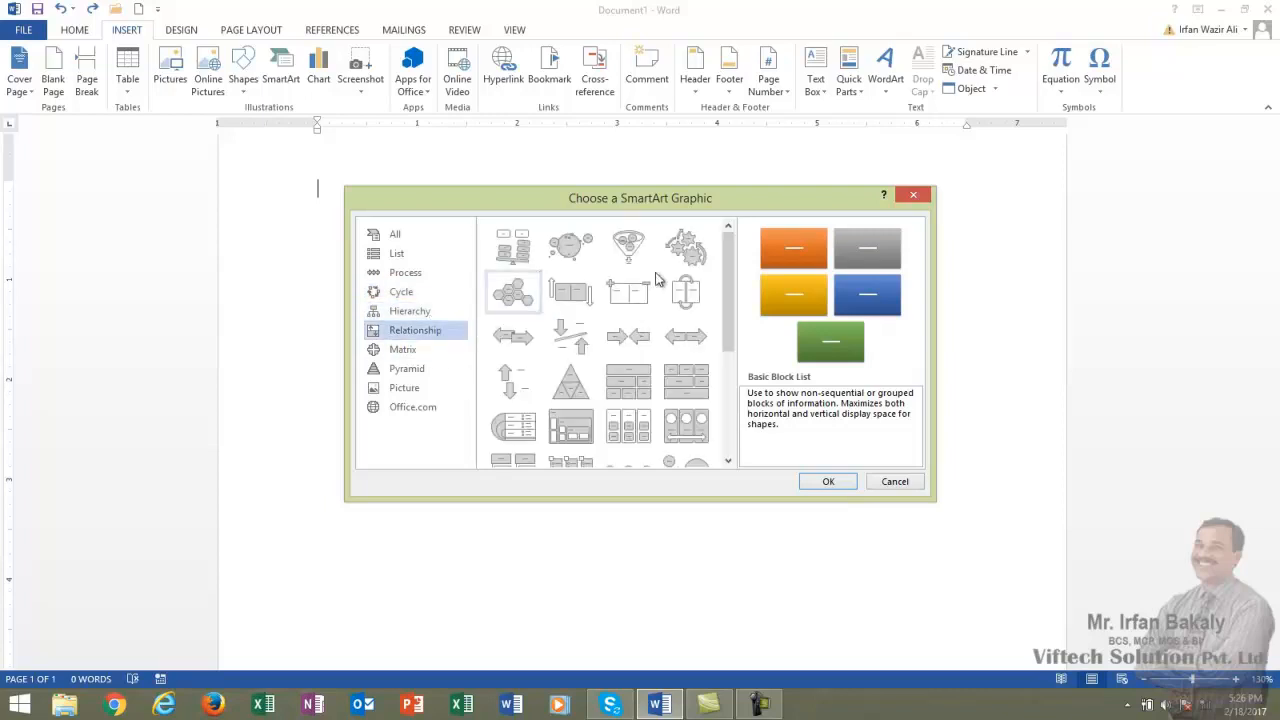
pyautogui.click(425, 314)
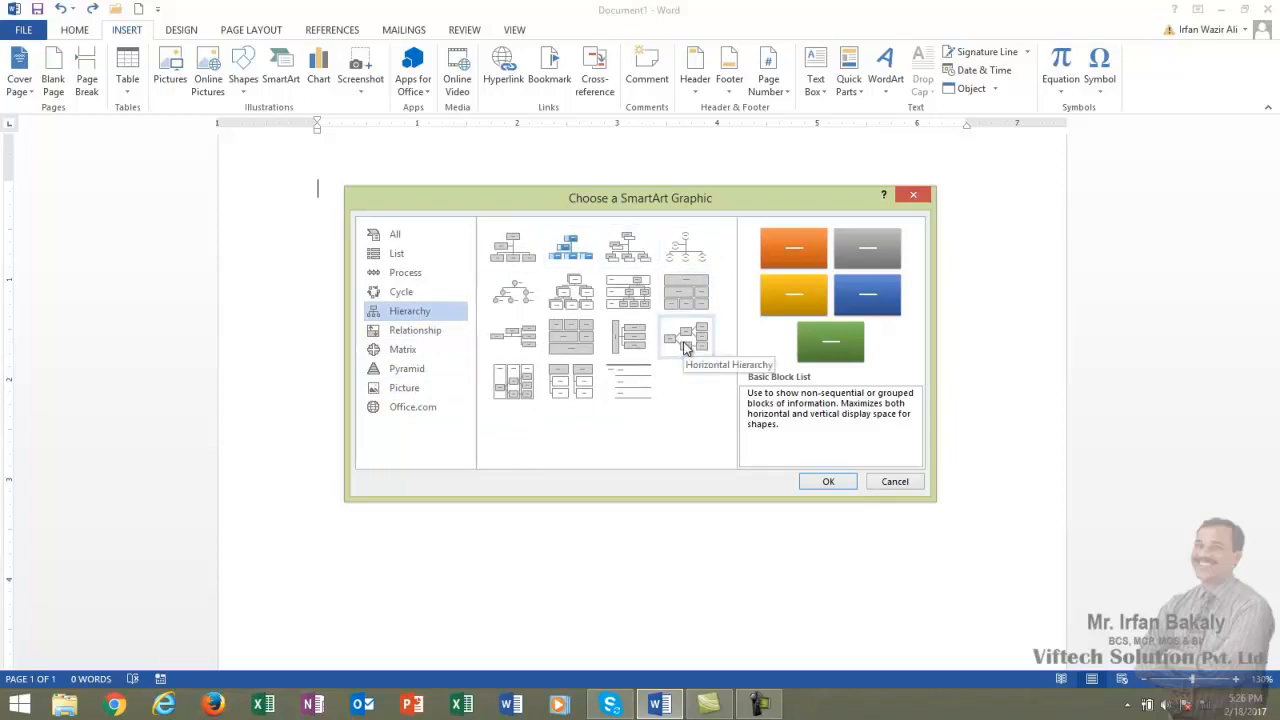
# Preview several Hierarchy layouts and insert a Picture Organization Chart SmartArt graphic into the document.
pyautogui.click(508, 256)
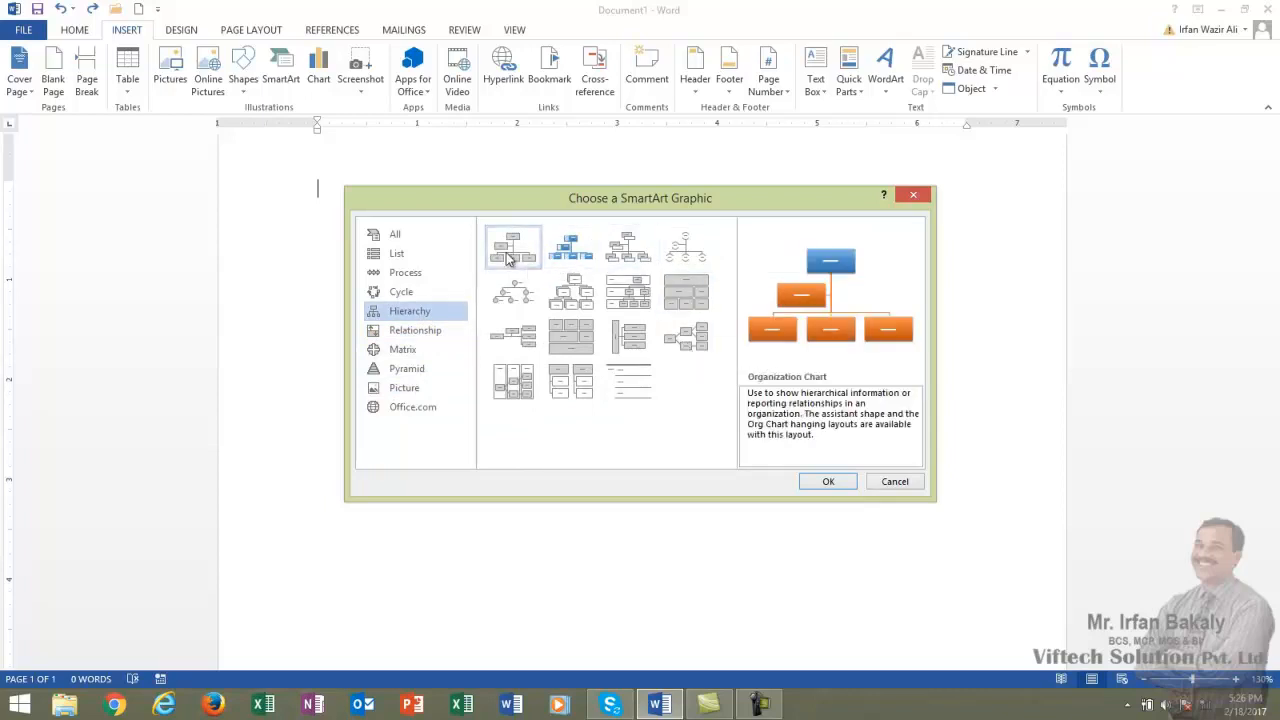
pyautogui.click(558, 258)
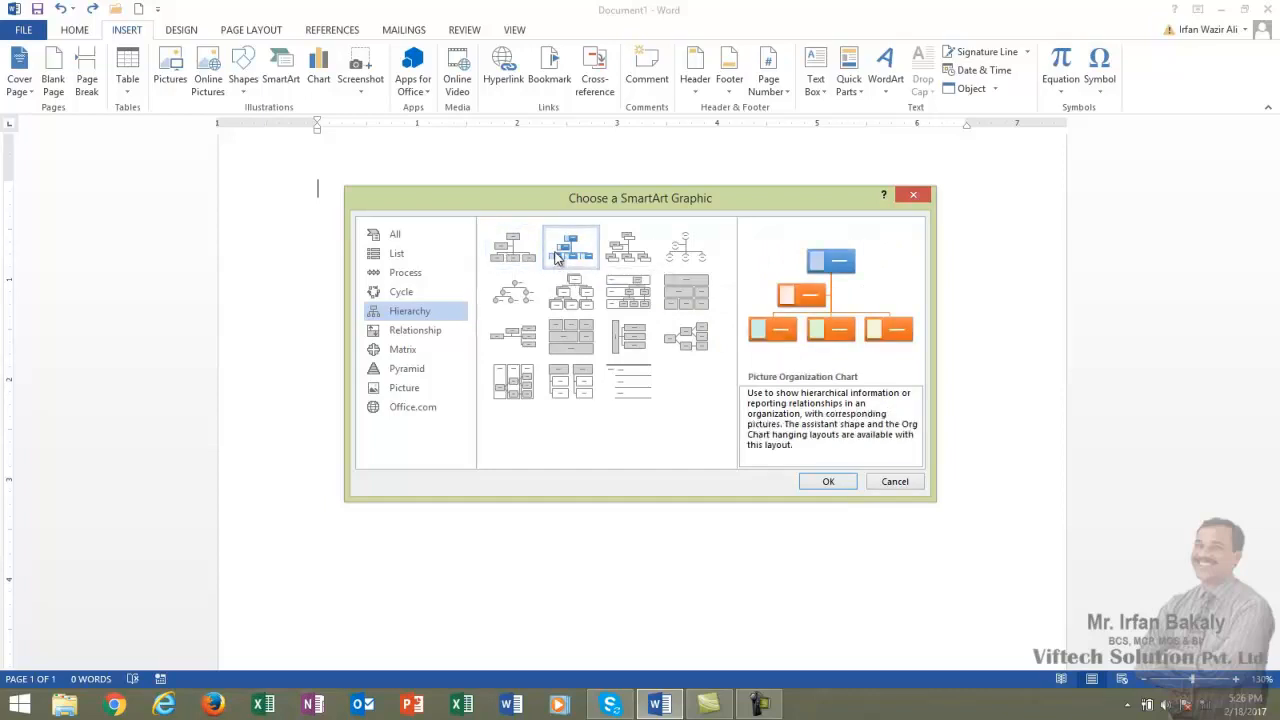
pyautogui.click(620, 262)
pyautogui.click(683, 263)
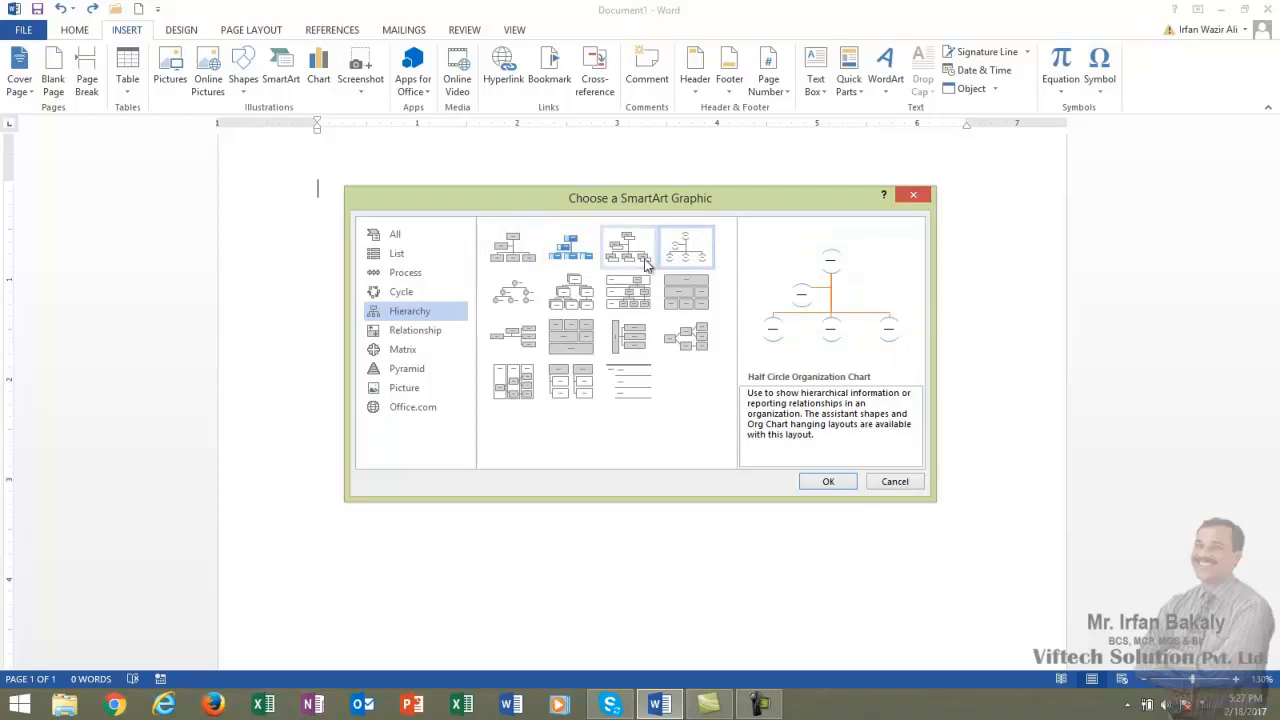
pyautogui.click(523, 294)
pyautogui.click(568, 300)
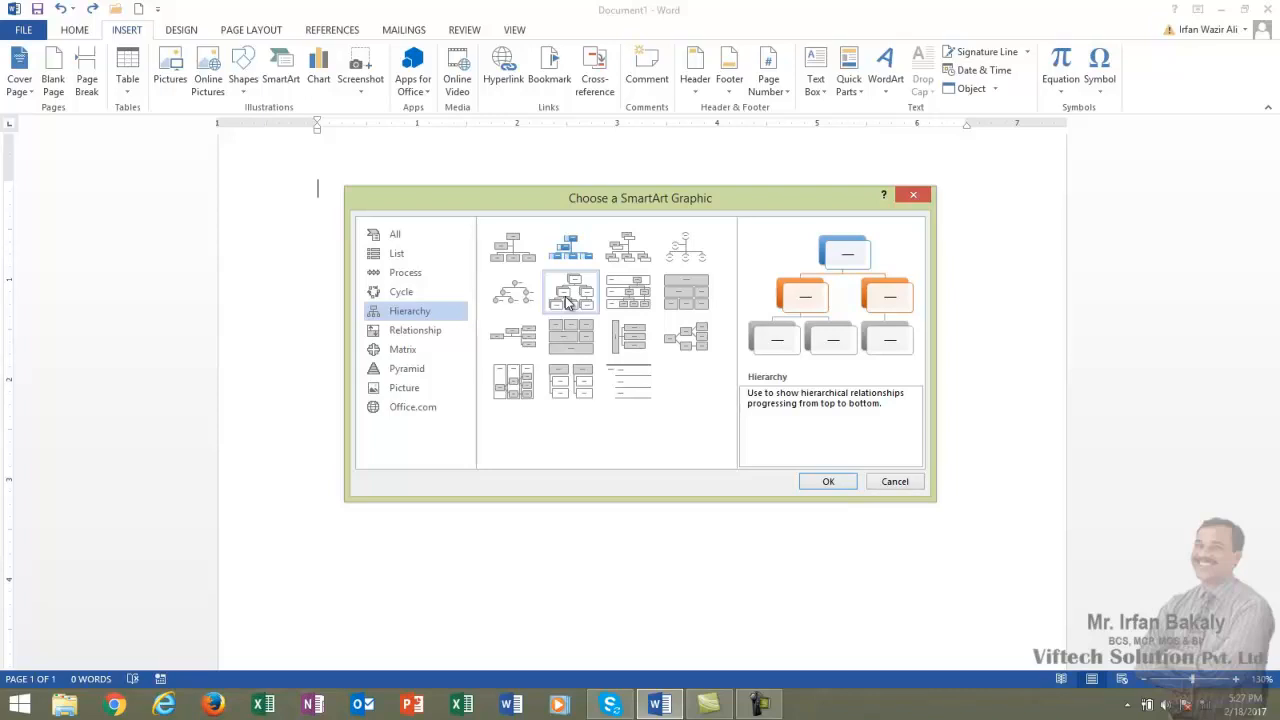
pyautogui.click(570, 246)
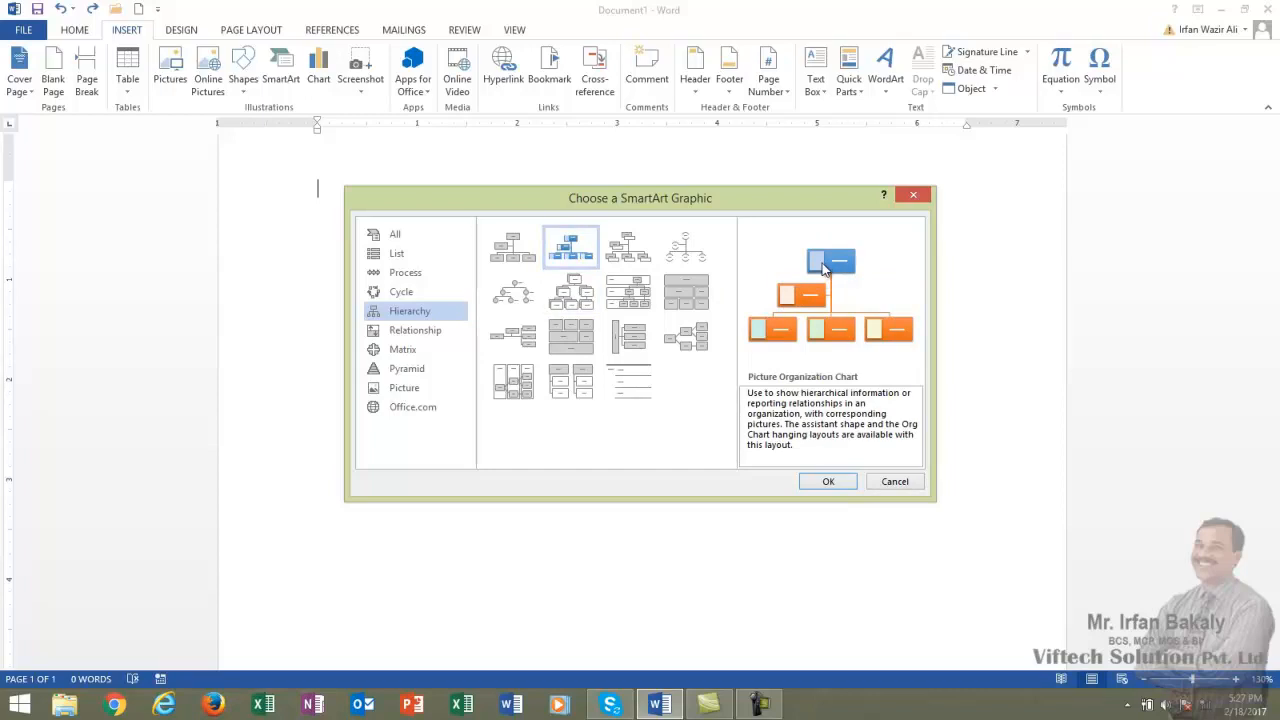
pyautogui.click(838, 484)
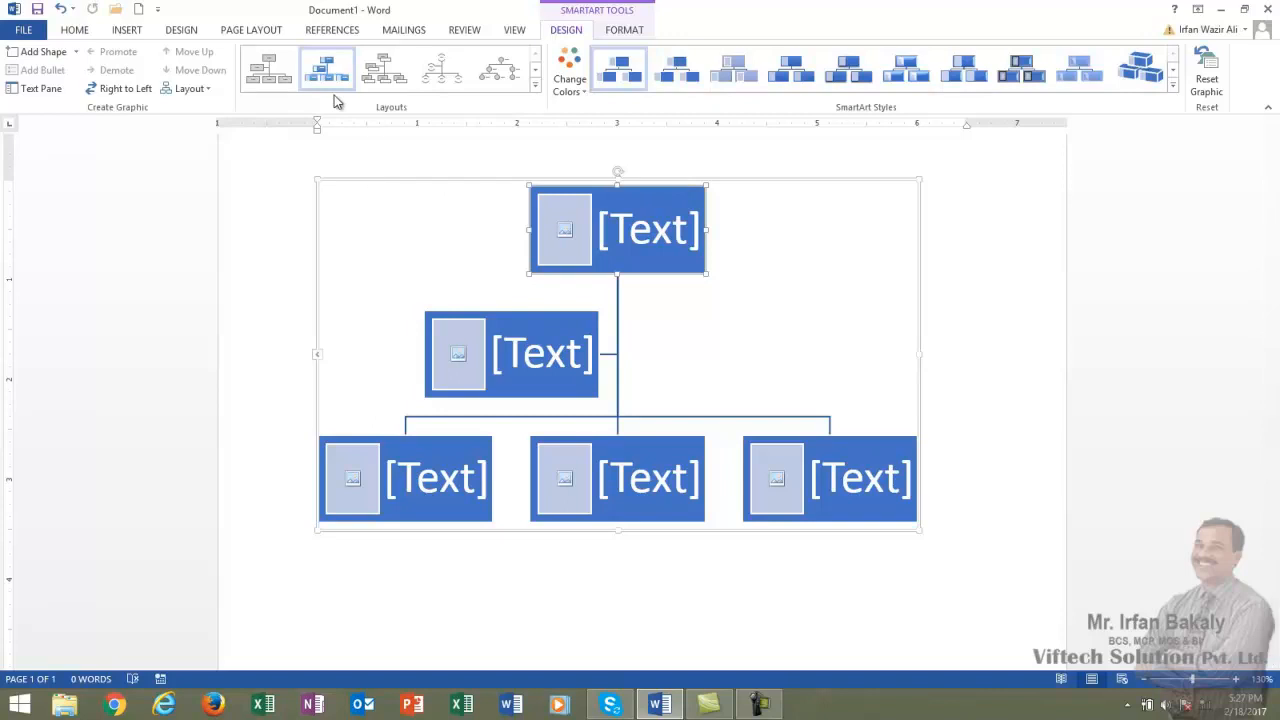
# Change the organization chart's layout to Trapezoid List from the List category.
pyautogui.click(536, 86)
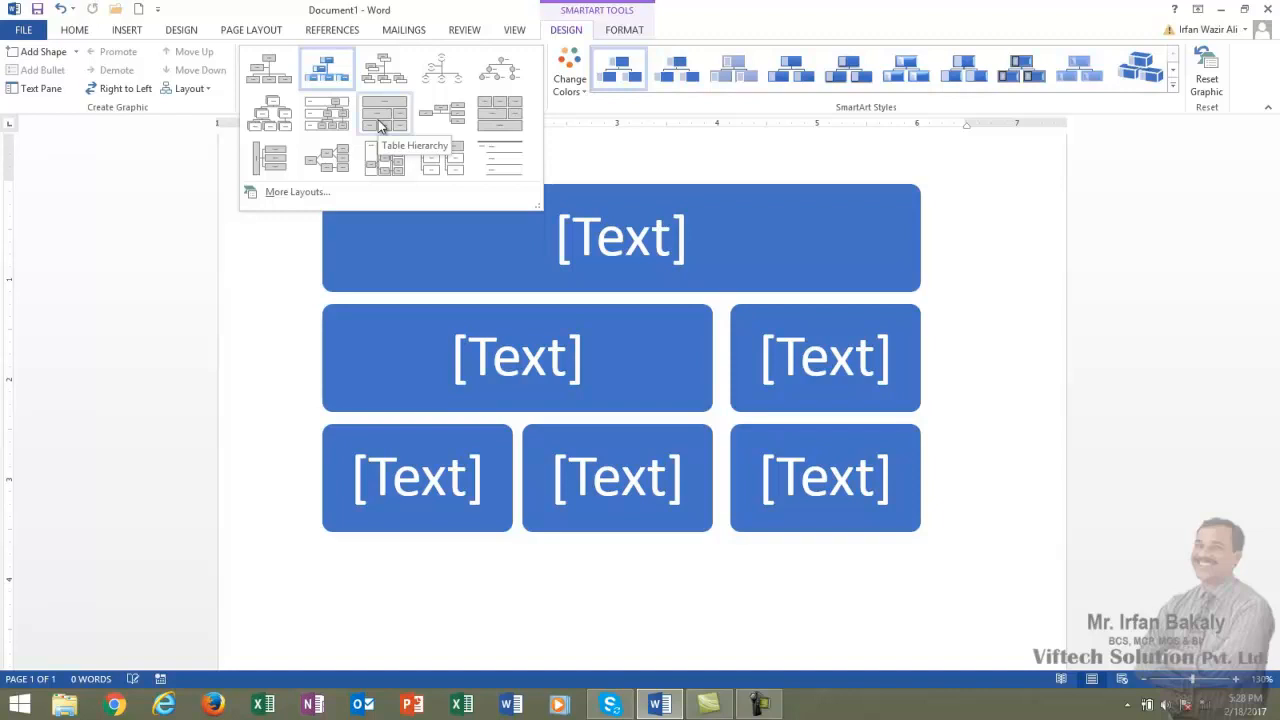
pyautogui.click(288, 192)
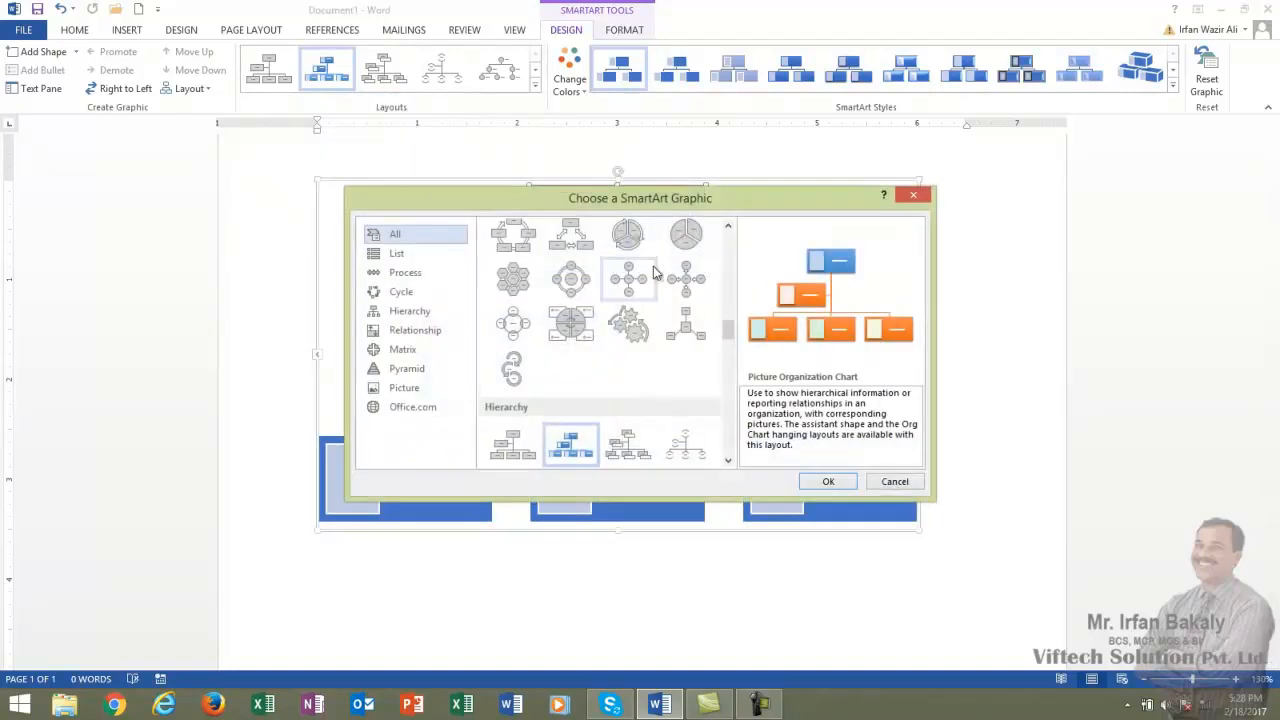
pyautogui.click(415, 255)
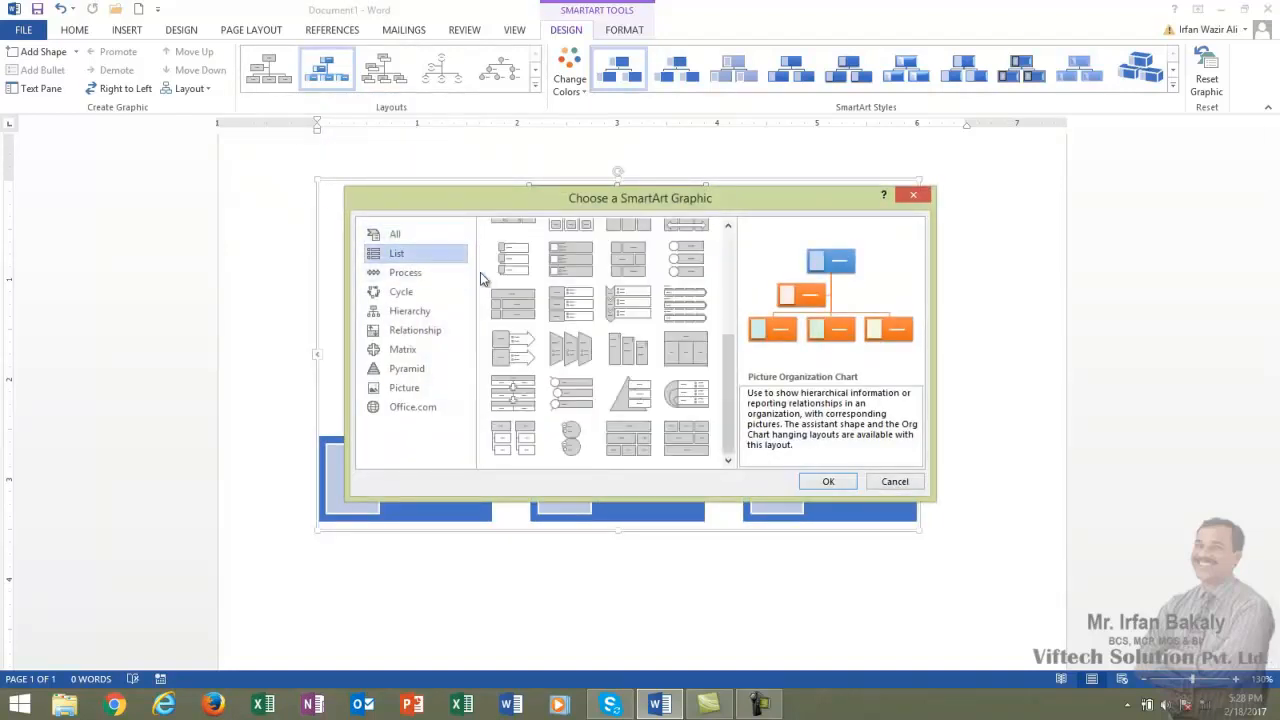
pyautogui.click(570, 348)
pyautogui.click(828, 482)
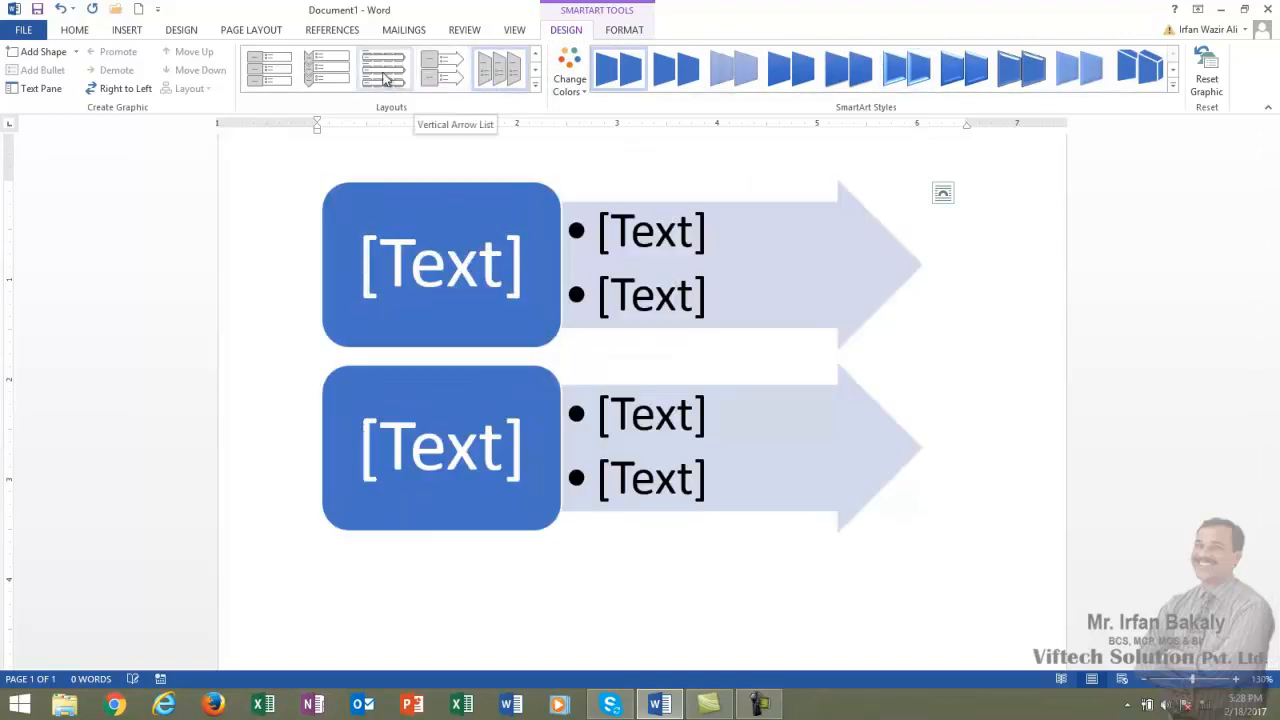
# Switch the SmartArt graphic's layout back to Picture Organization Chart from the Hierarchy category.
pyautogui.click(534, 87)
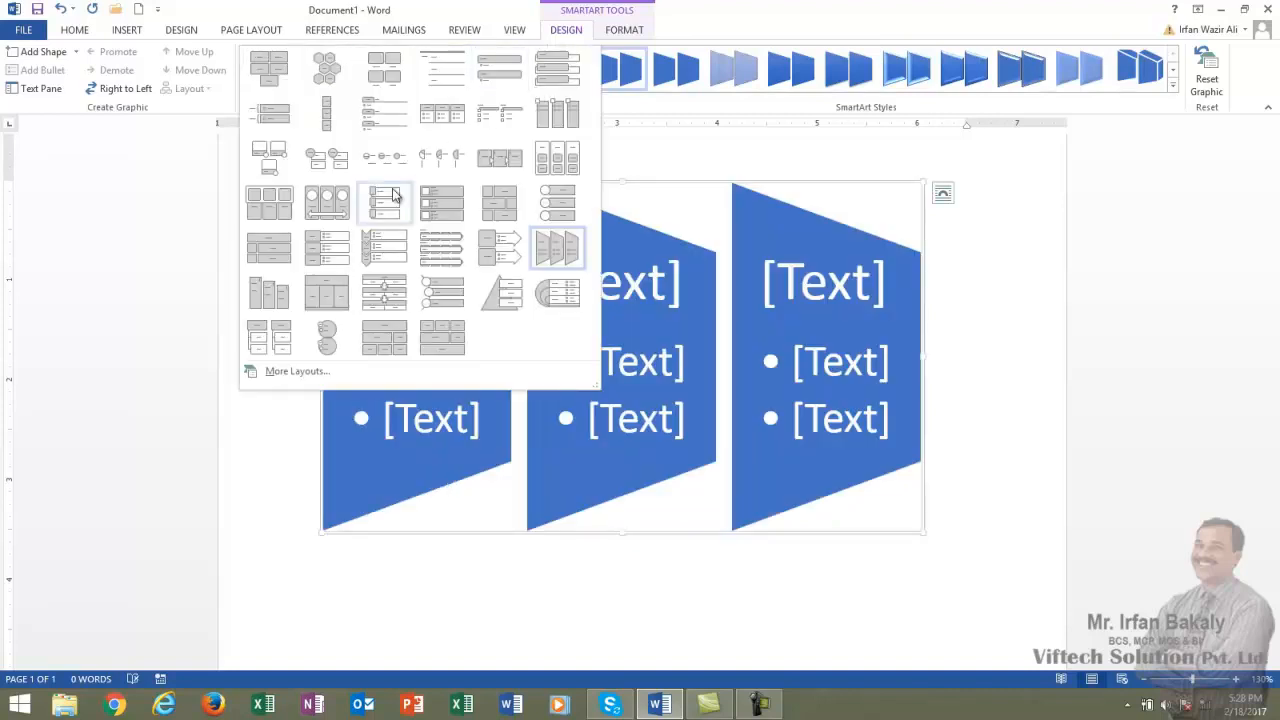
pyautogui.click(320, 370)
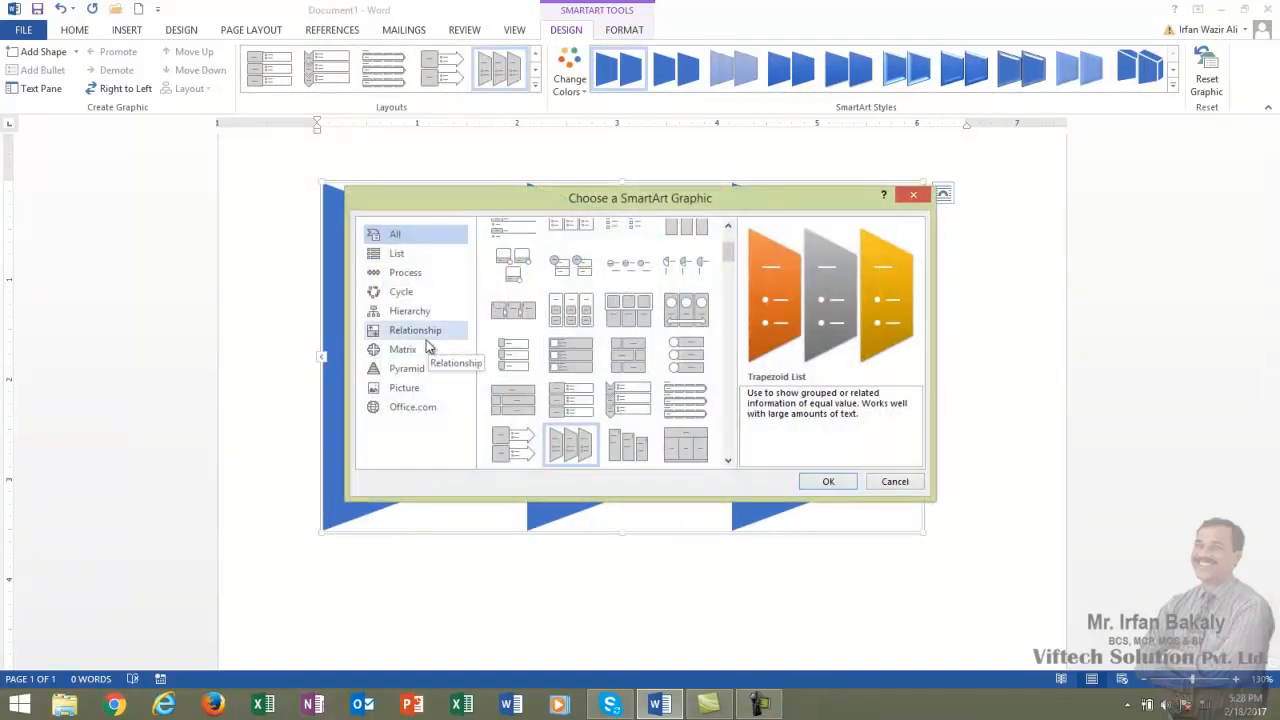
pyautogui.click(433, 335)
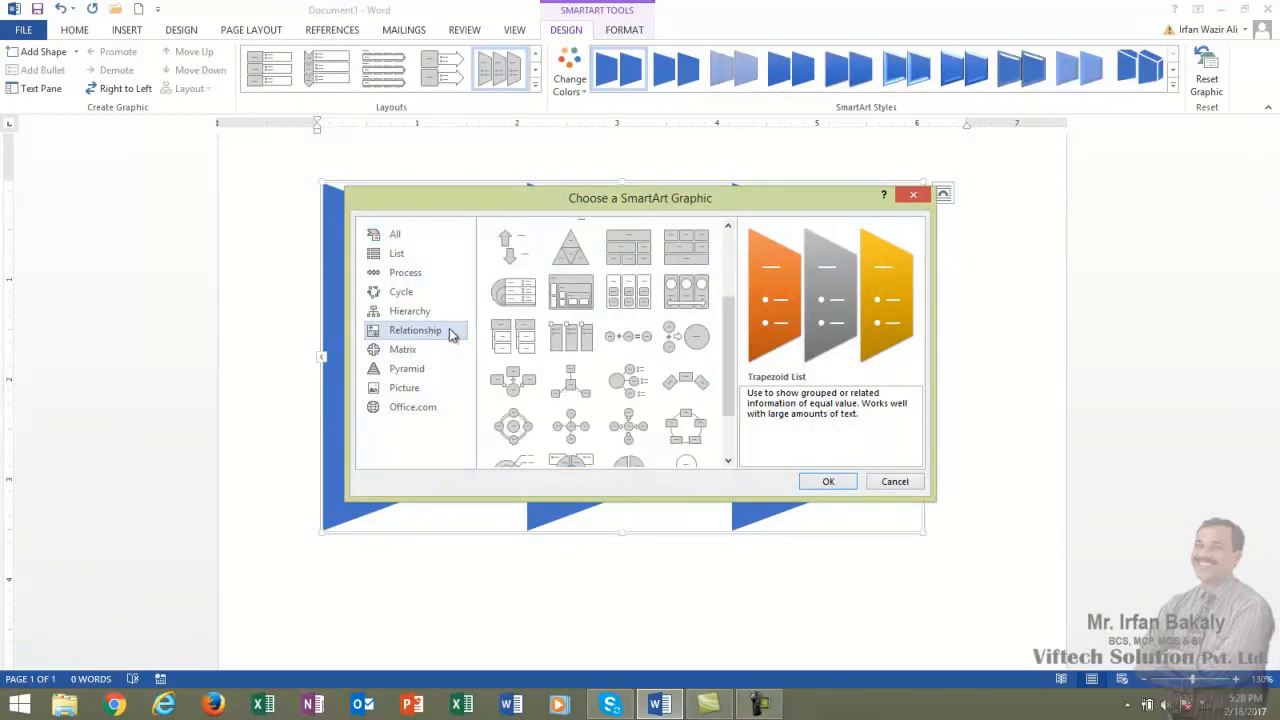
pyautogui.click(420, 313)
pyautogui.click(565, 268)
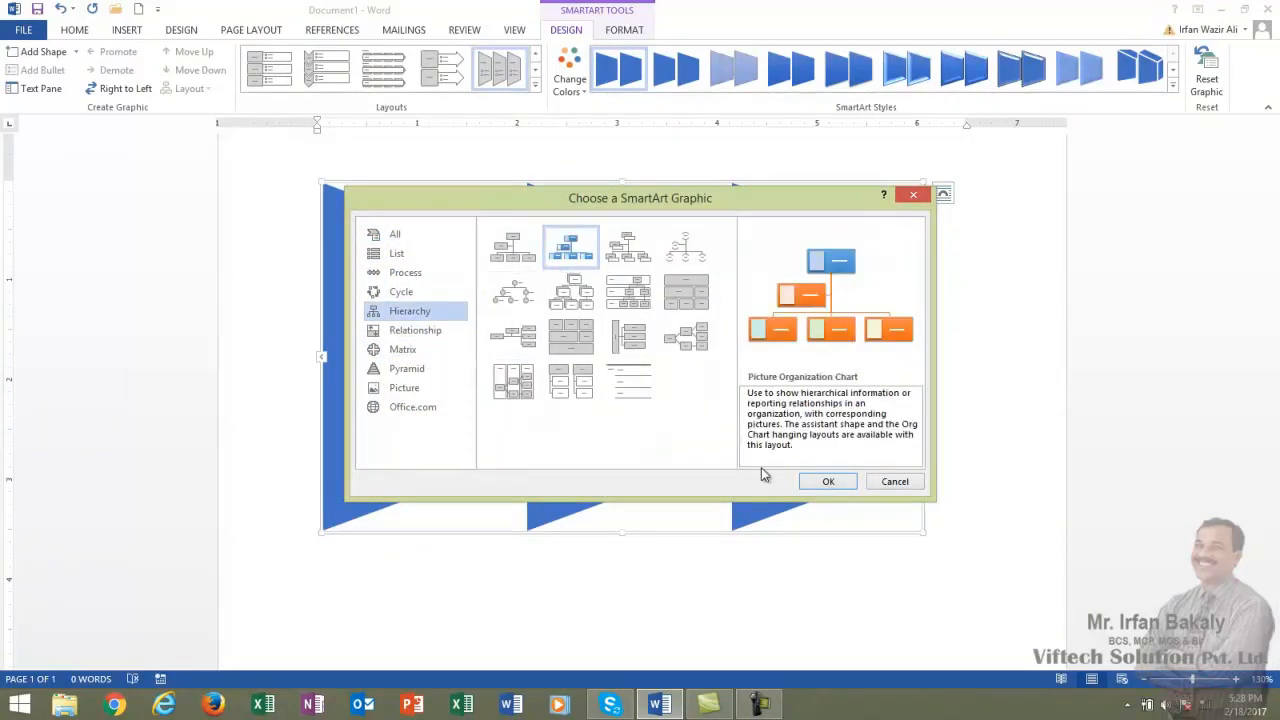
pyautogui.click(829, 482)
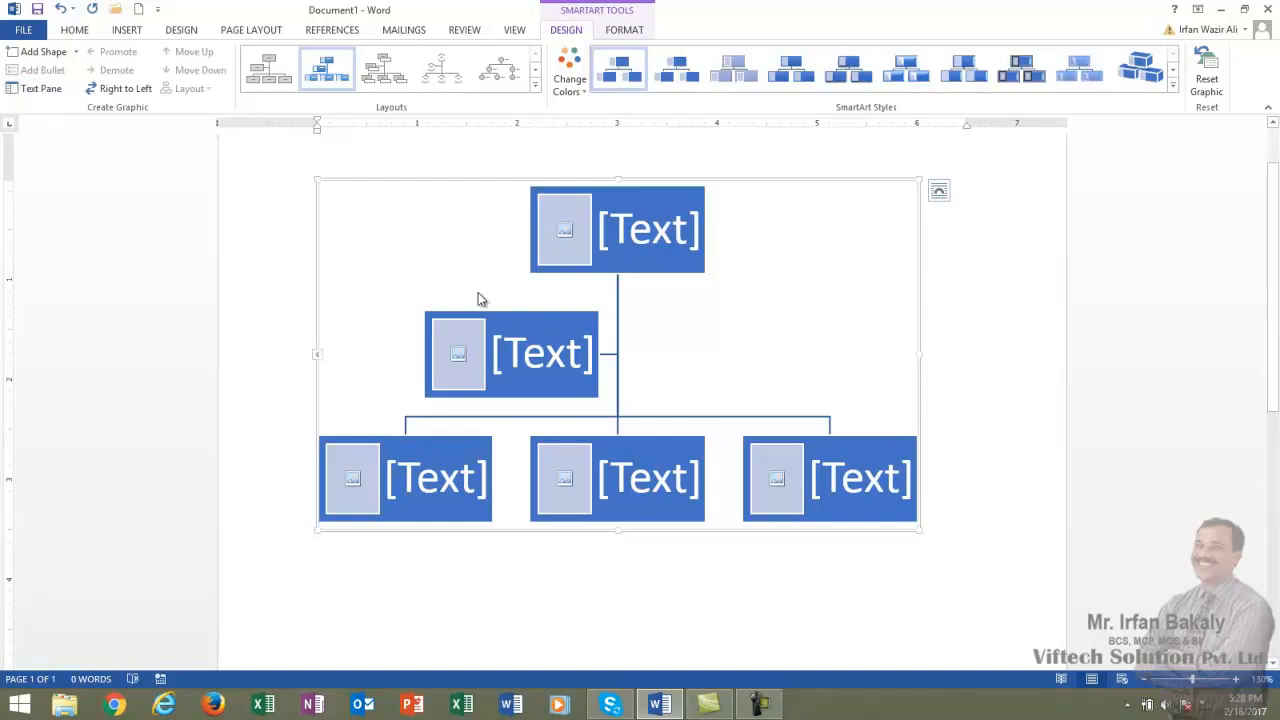
# Add a shape after the second-level assistant box of the organization chart.
pyautogui.click(644, 274)
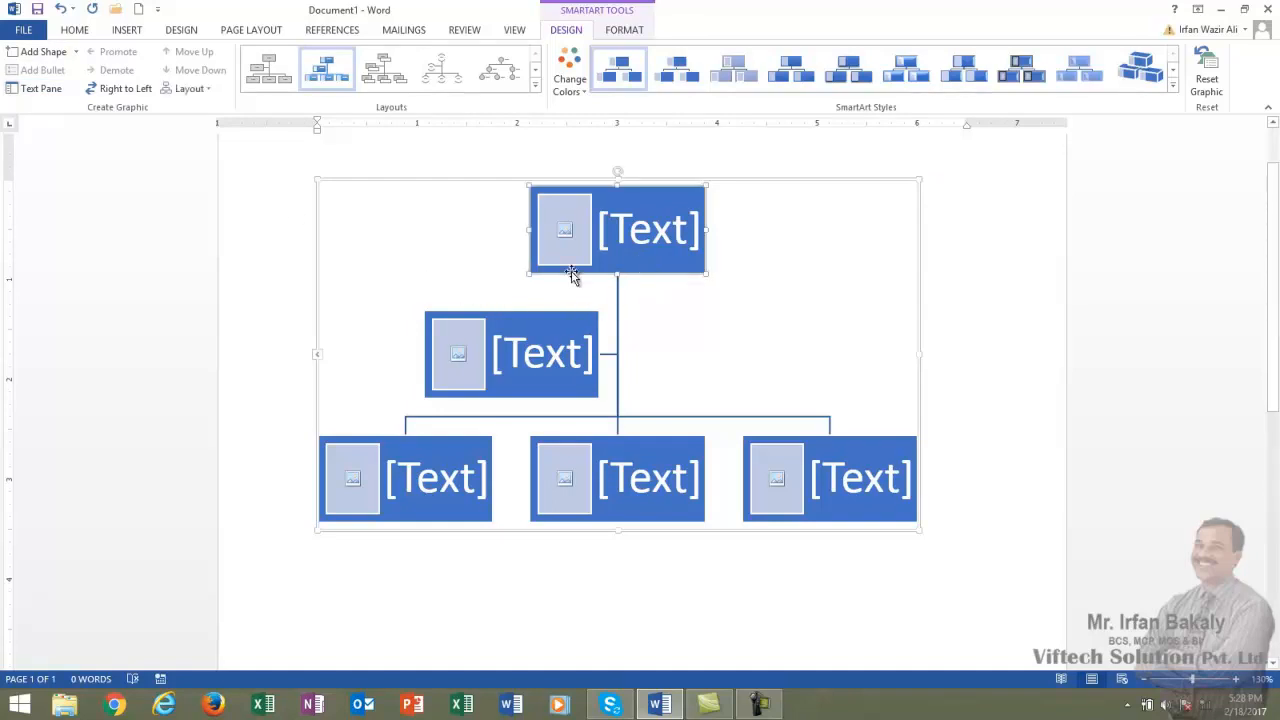
pyautogui.click(541, 314)
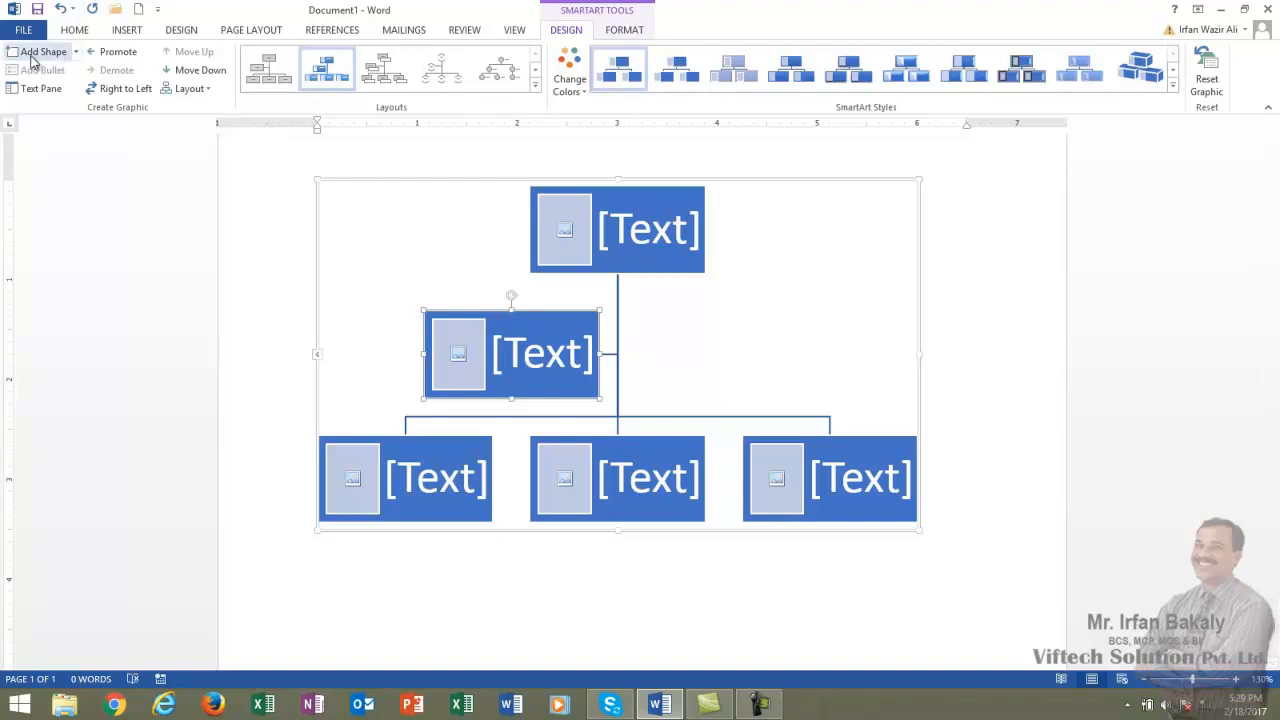
pyautogui.click(78, 55)
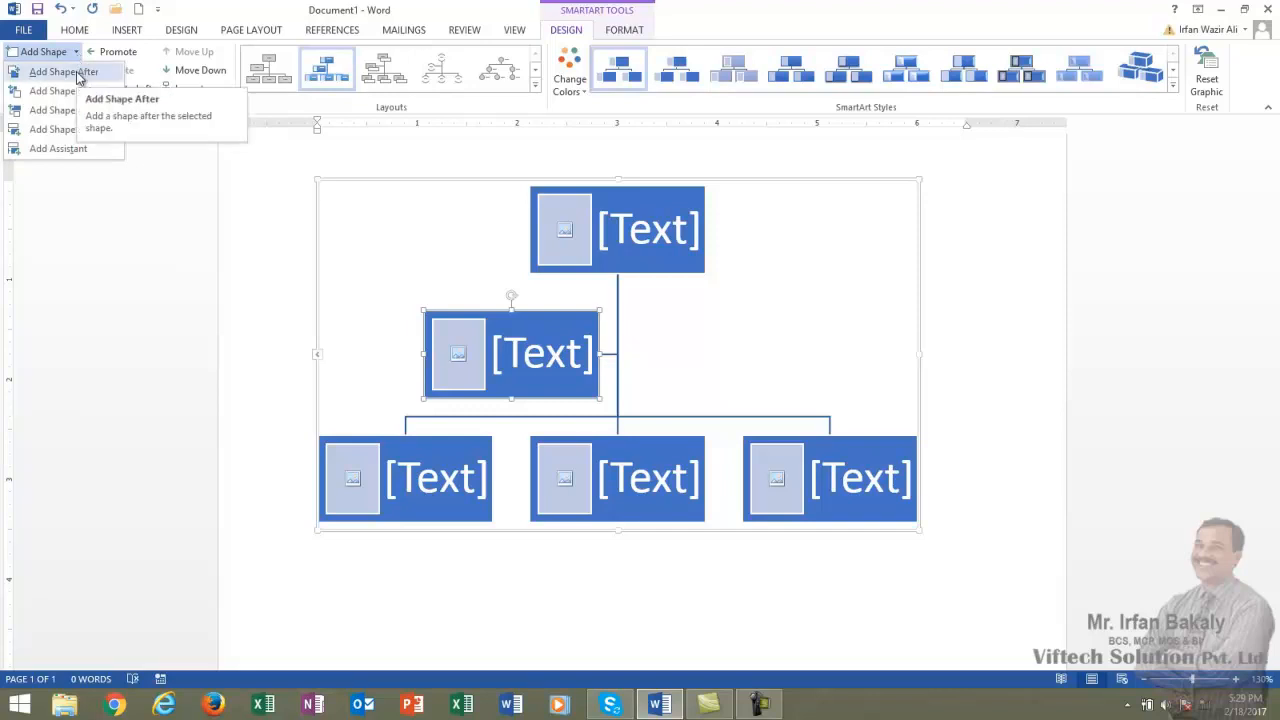
pyautogui.click(63, 72)
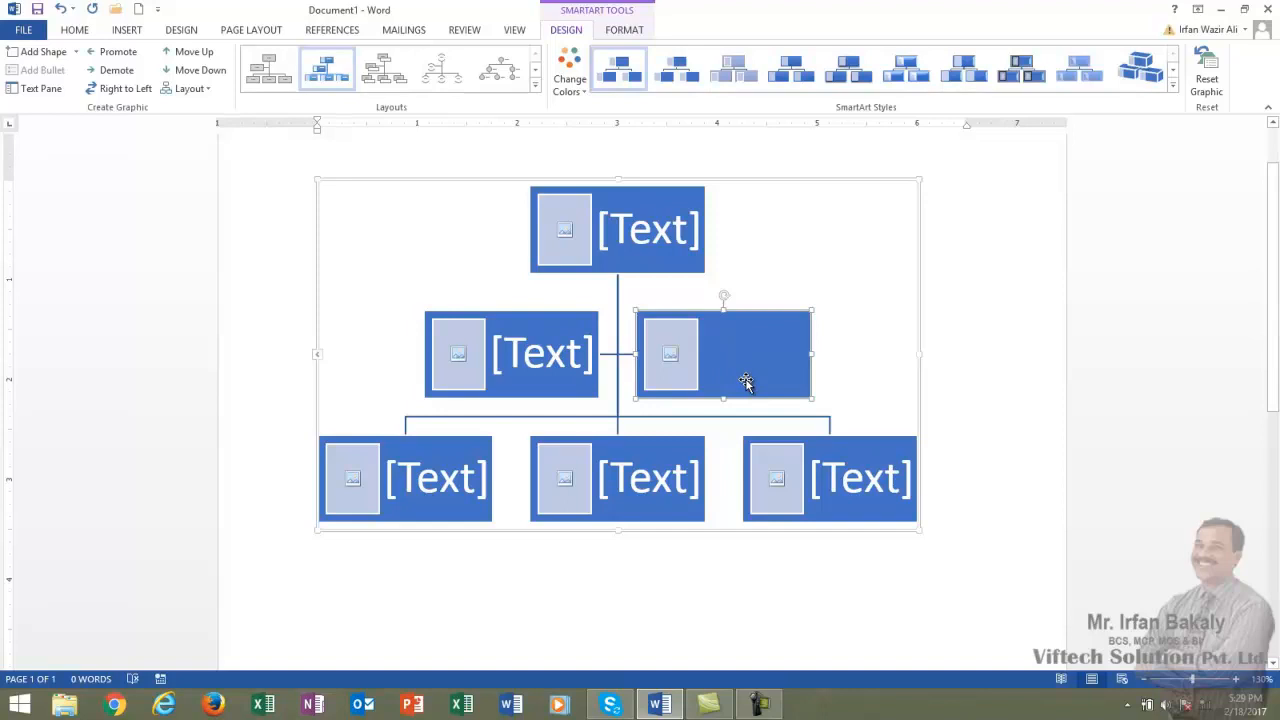
# Add a shape before the second-level assistant box of the chart.
pyautogui.click(552, 322)
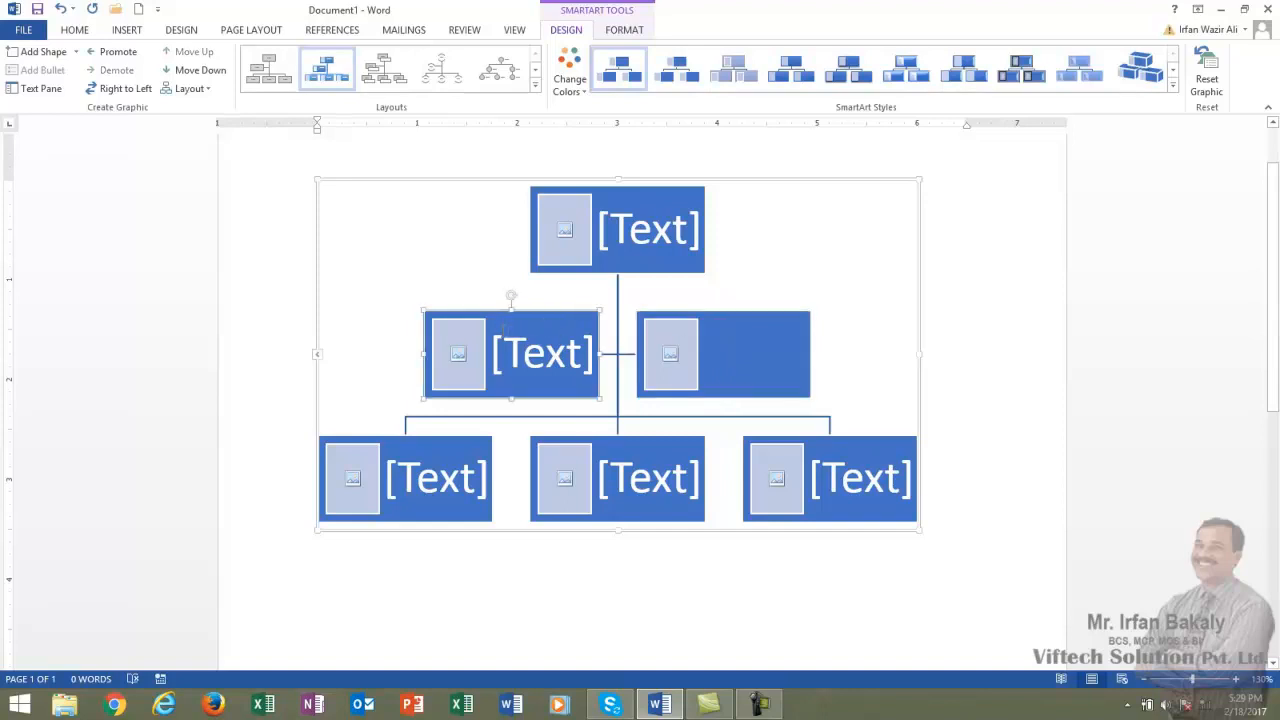
pyautogui.click(76, 52)
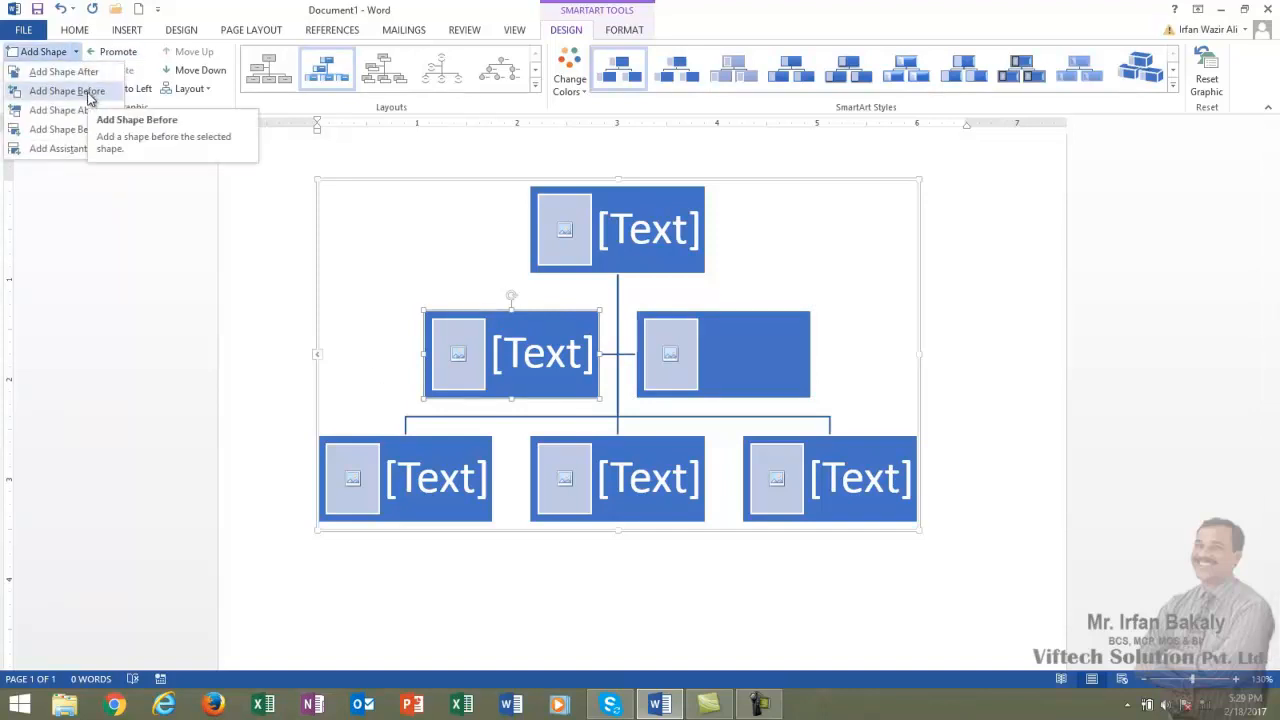
pyautogui.click(89, 95)
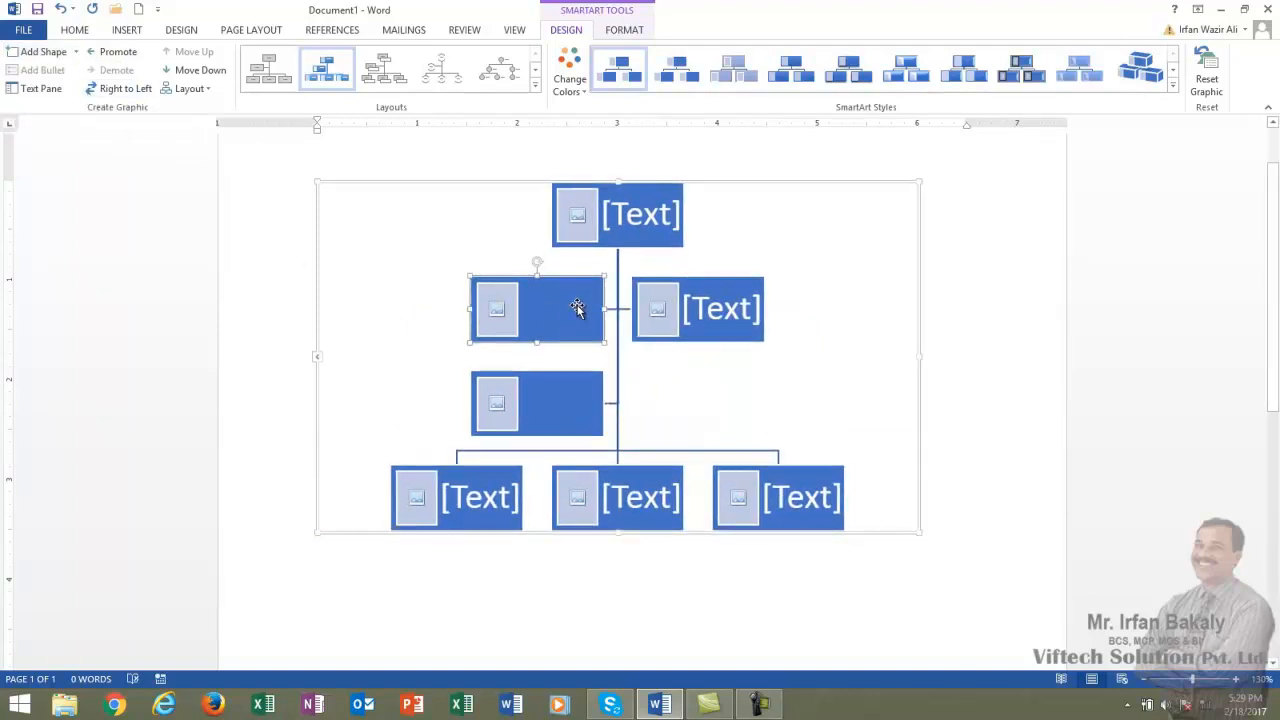
# Remove both empty boxes that were added before and after the assistant box.
pyautogui.press('Delete')
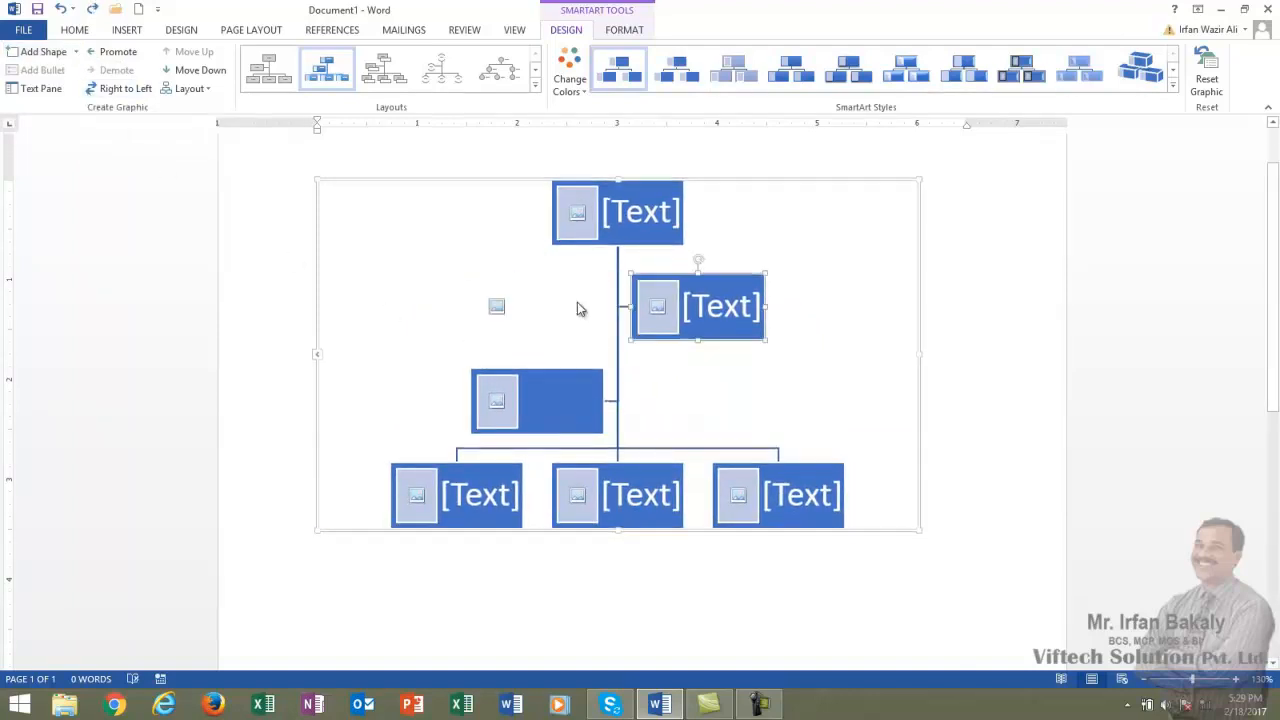
pyautogui.click(730, 318)
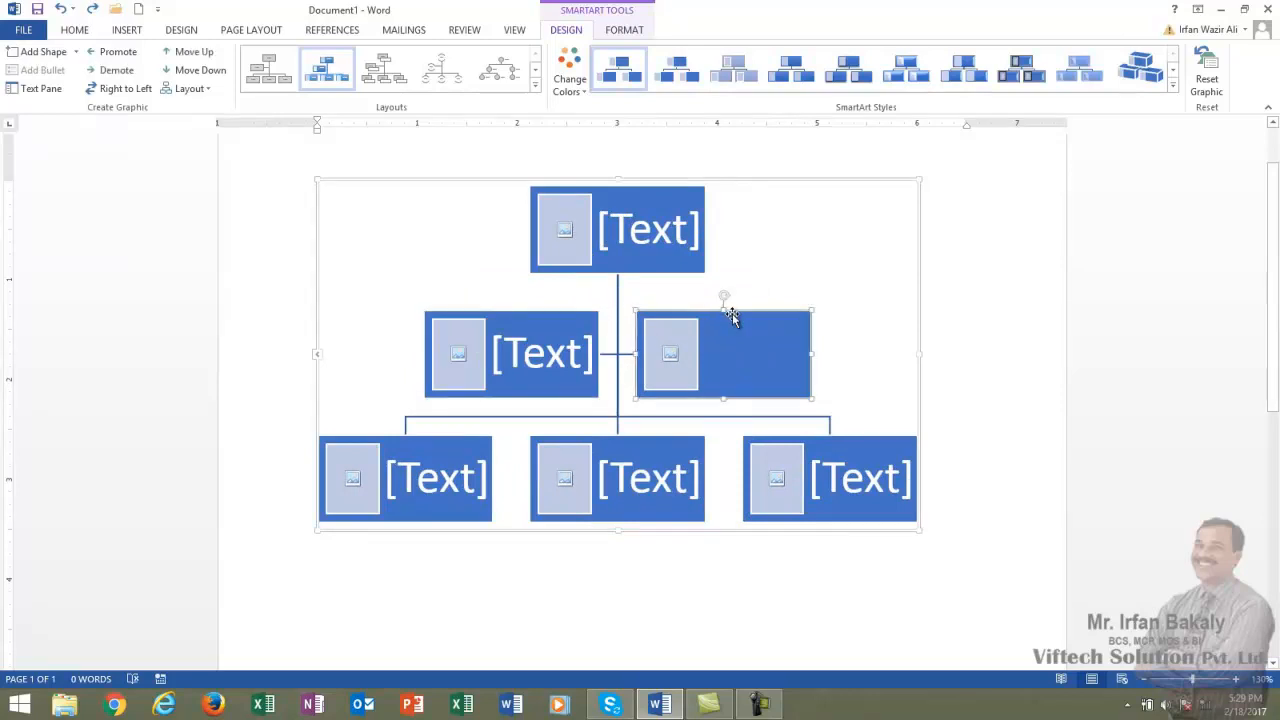
pyautogui.press('Delete')
# Add a shape above the second-level assistant box of the chart.
pyautogui.click(504, 320)
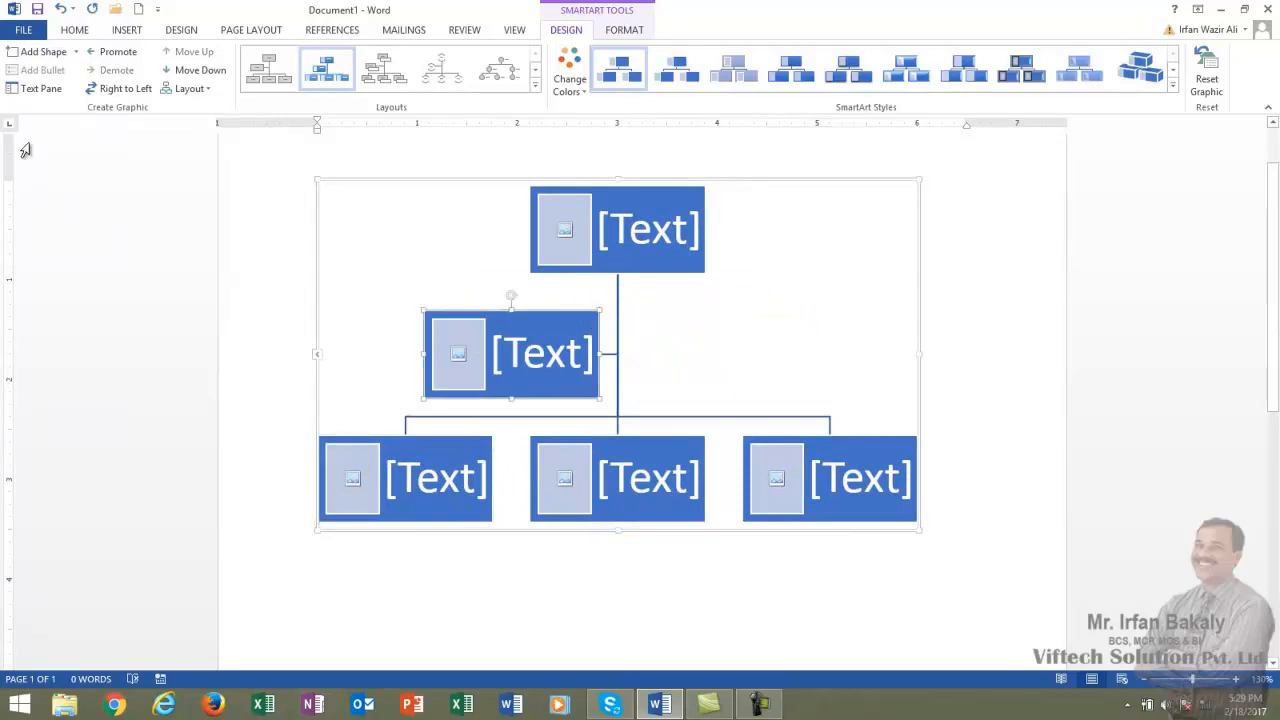
pyautogui.click(76, 52)
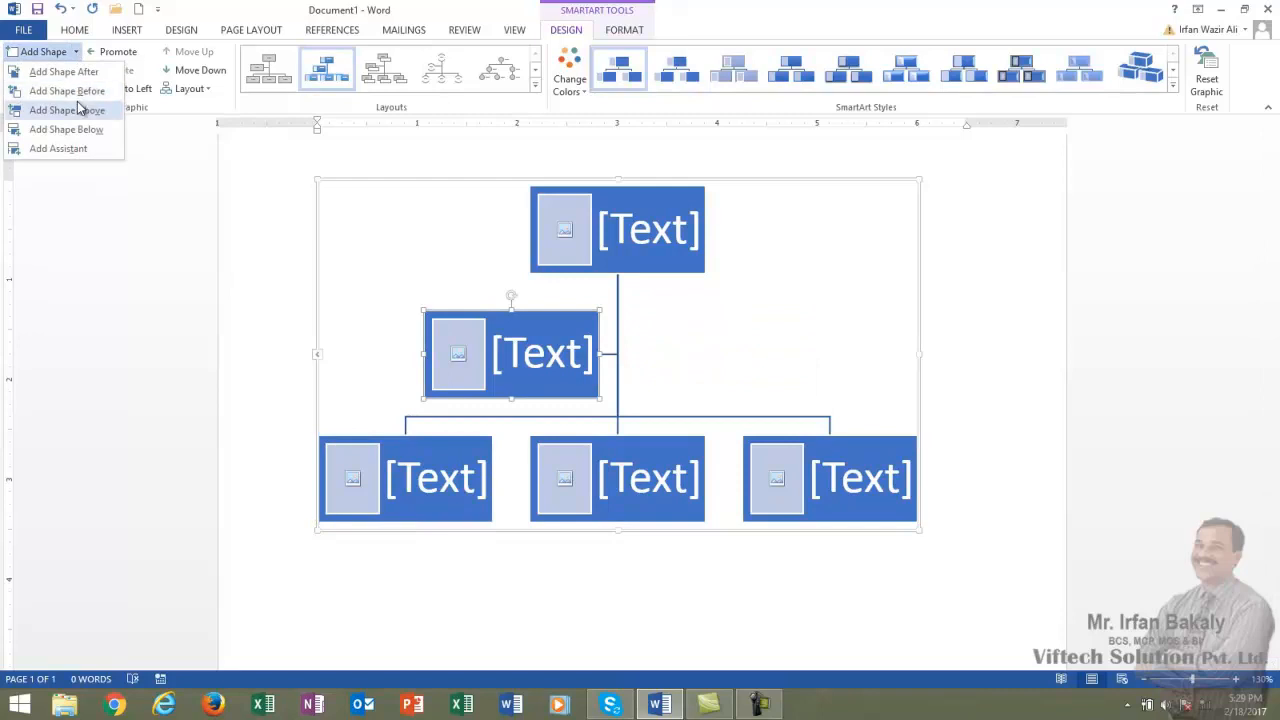
pyautogui.click(78, 108)
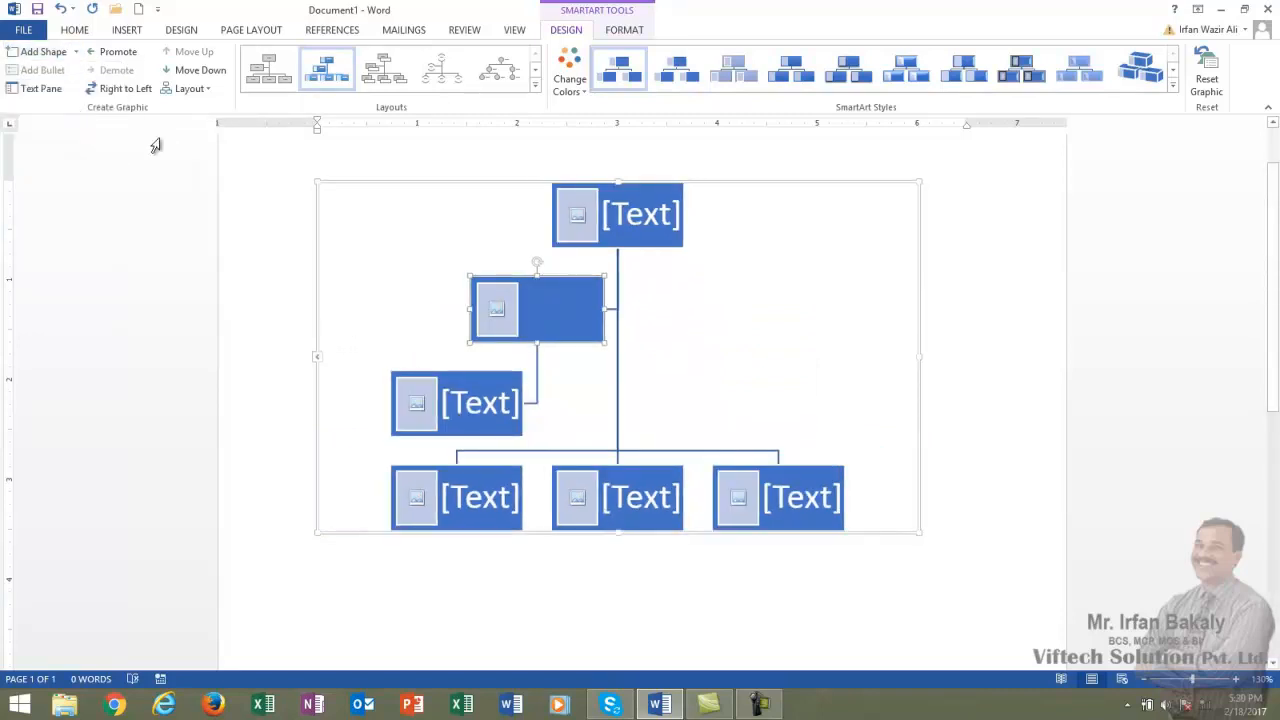
# Add a shape below the second-level assistant box, and delete the added shape.
pyautogui.click(75, 52)
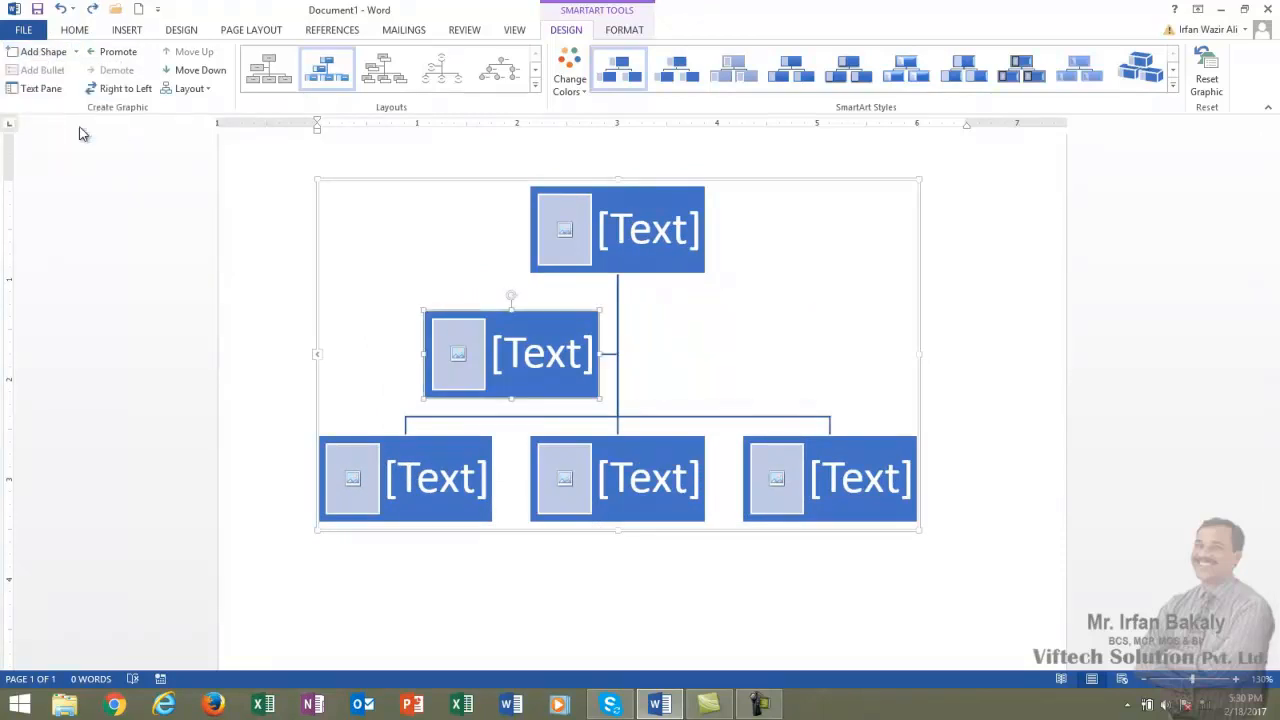
pyautogui.click(66, 130)
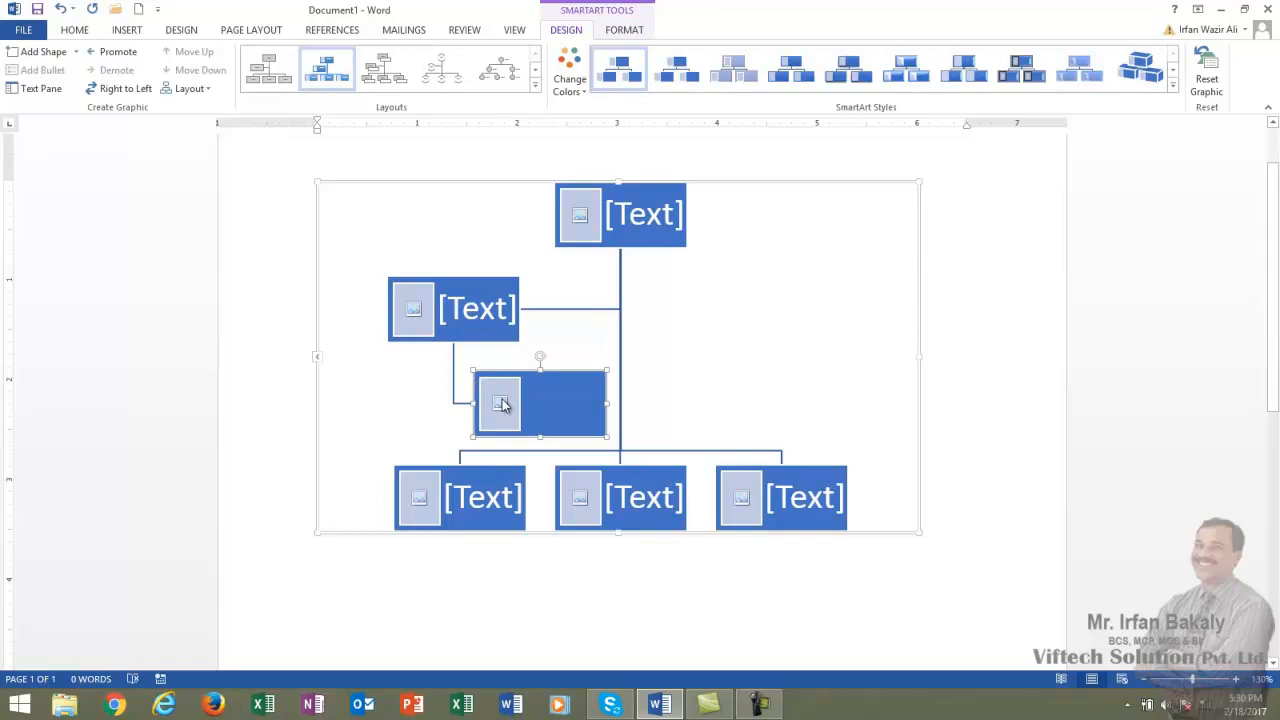
pyautogui.press('Delete')
# Add a shape above the middle third-level box, and undo the addition.
pyautogui.click(690, 449)
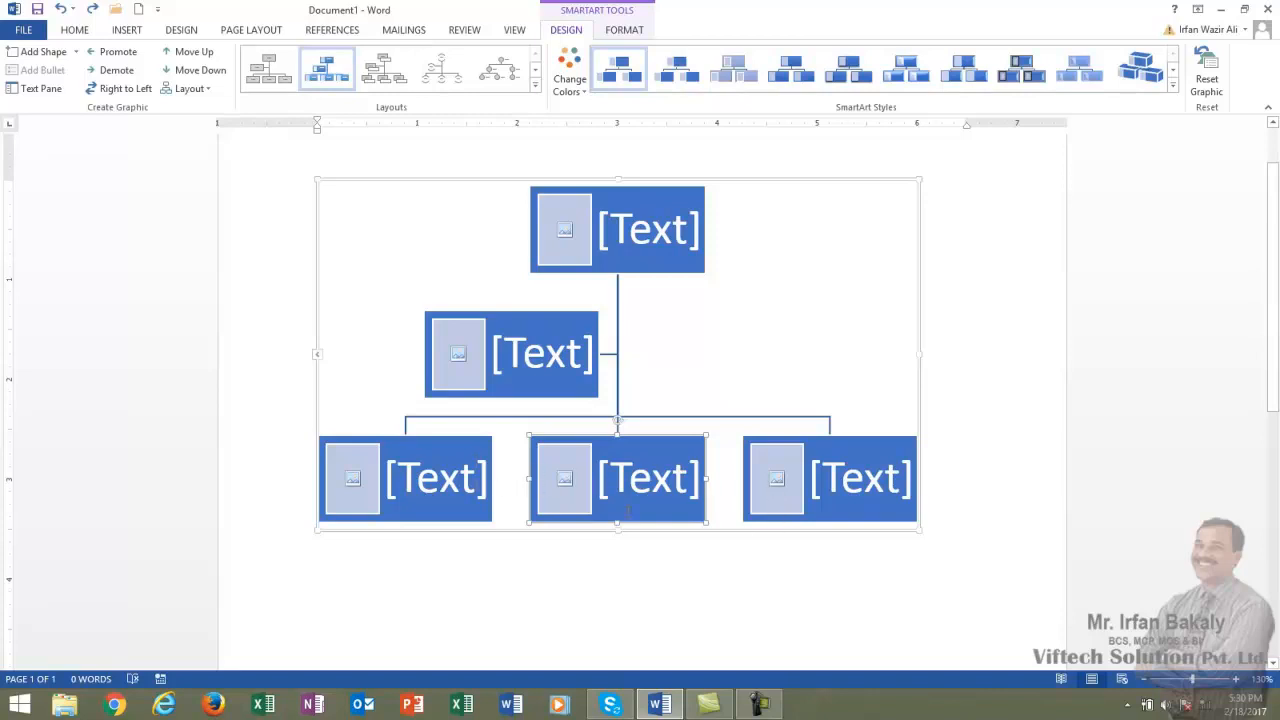
pyautogui.click(87, 54)
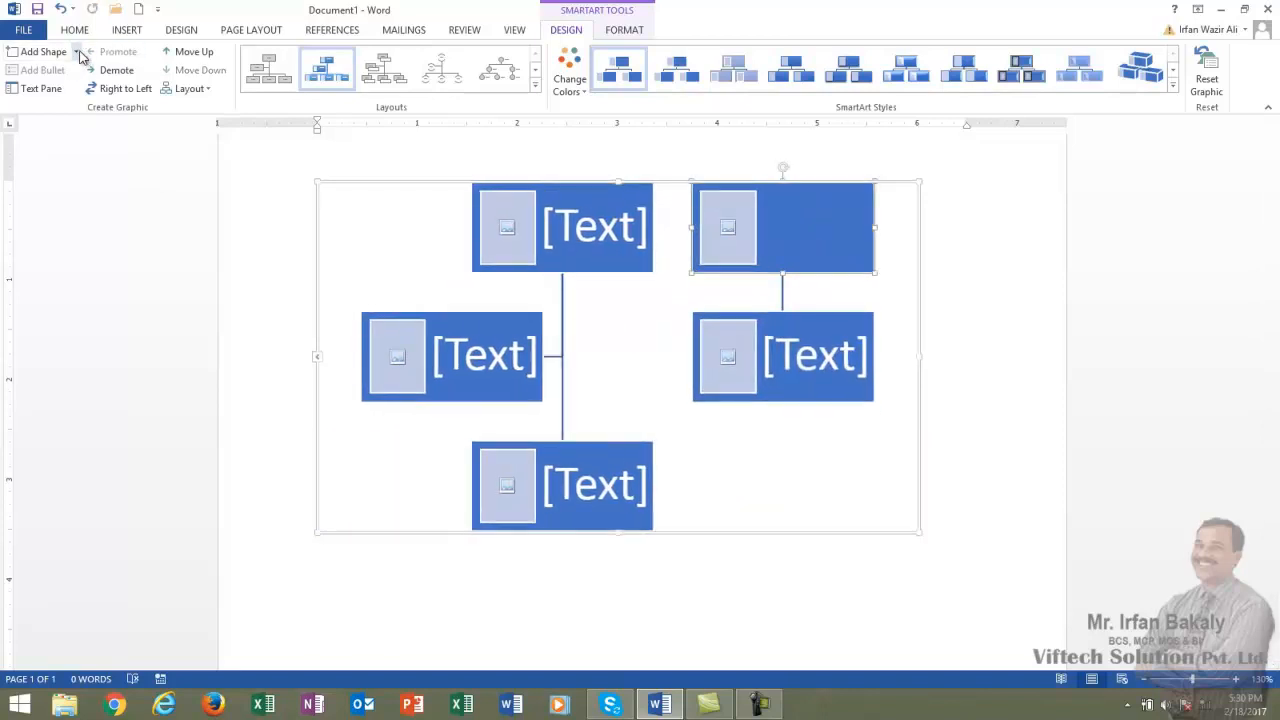
pyautogui.hotkey('ctrl', 'z')
# Add a shape after the middle third-level box and another shape below that new box.
pyautogui.click(76, 53)
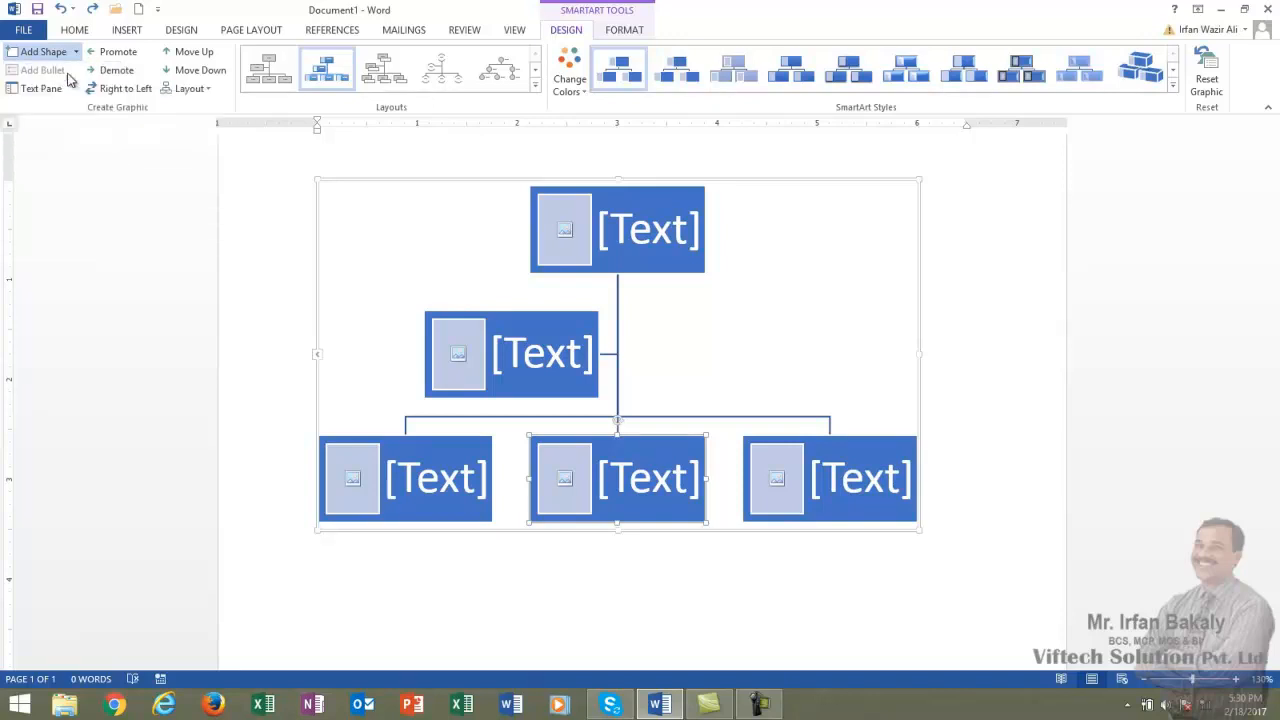
pyautogui.click(69, 77)
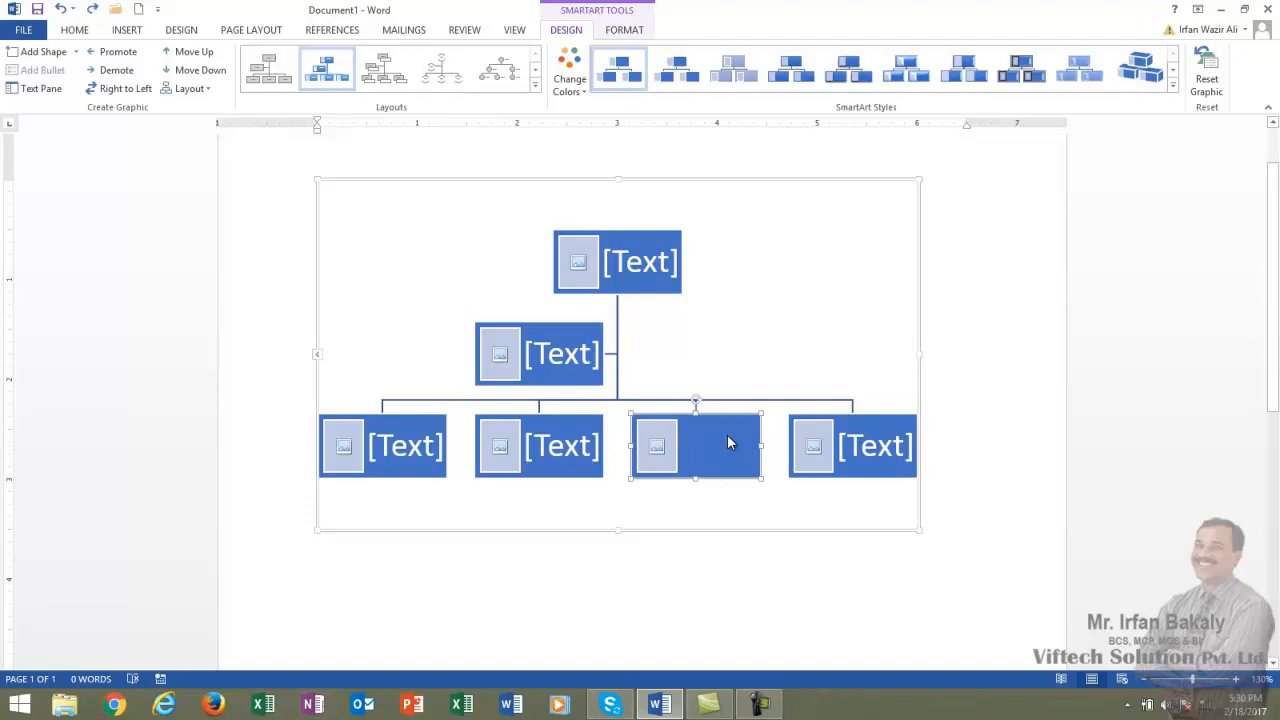
pyautogui.click(75, 52)
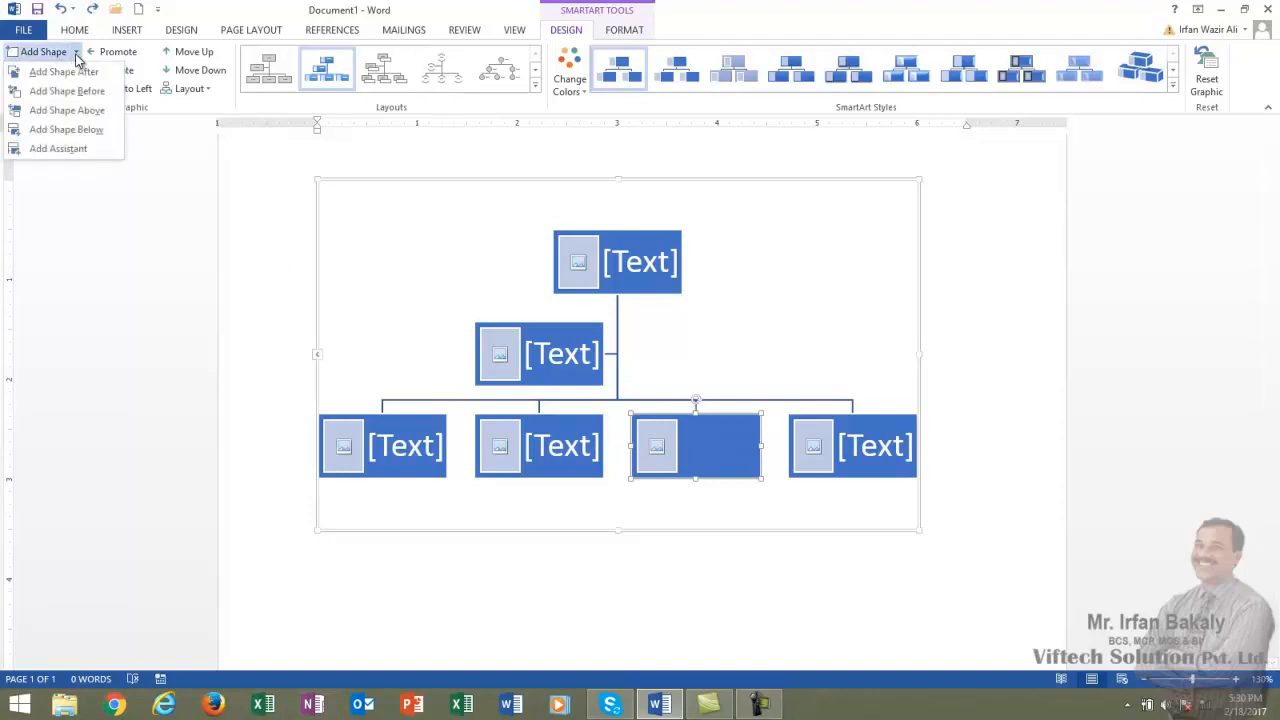
pyautogui.click(82, 129)
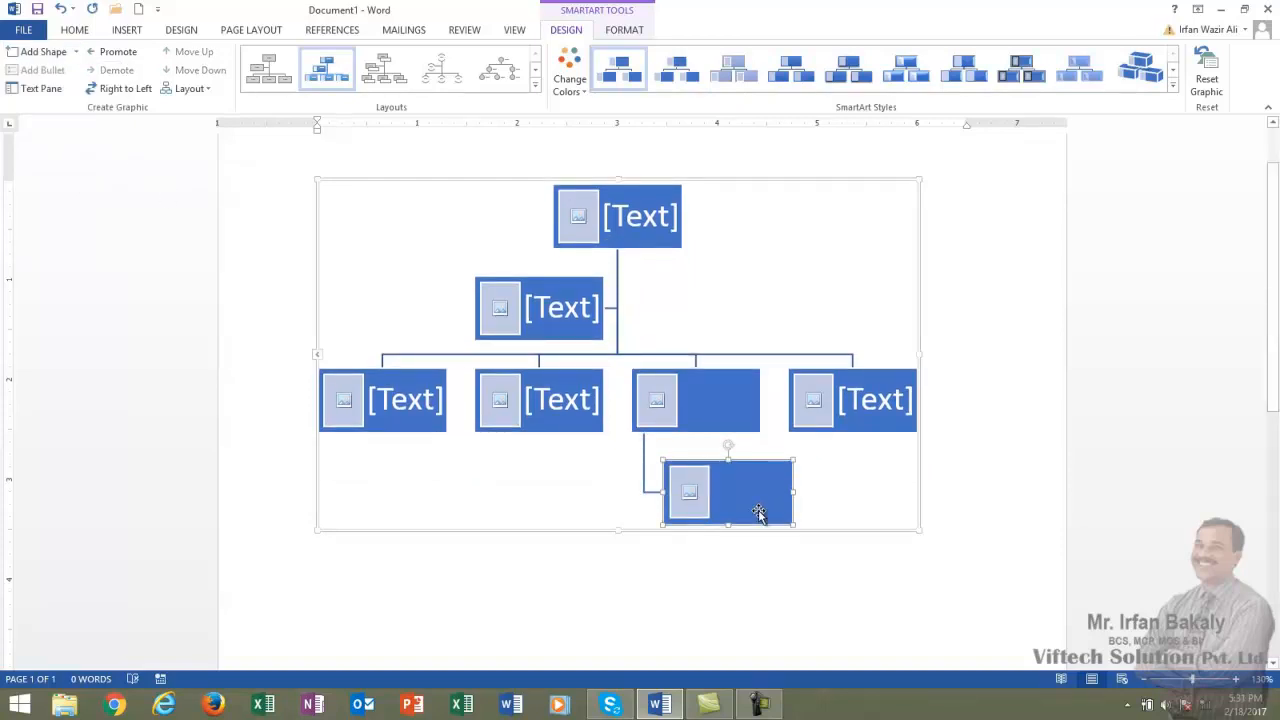
pyautogui.click(75, 52)
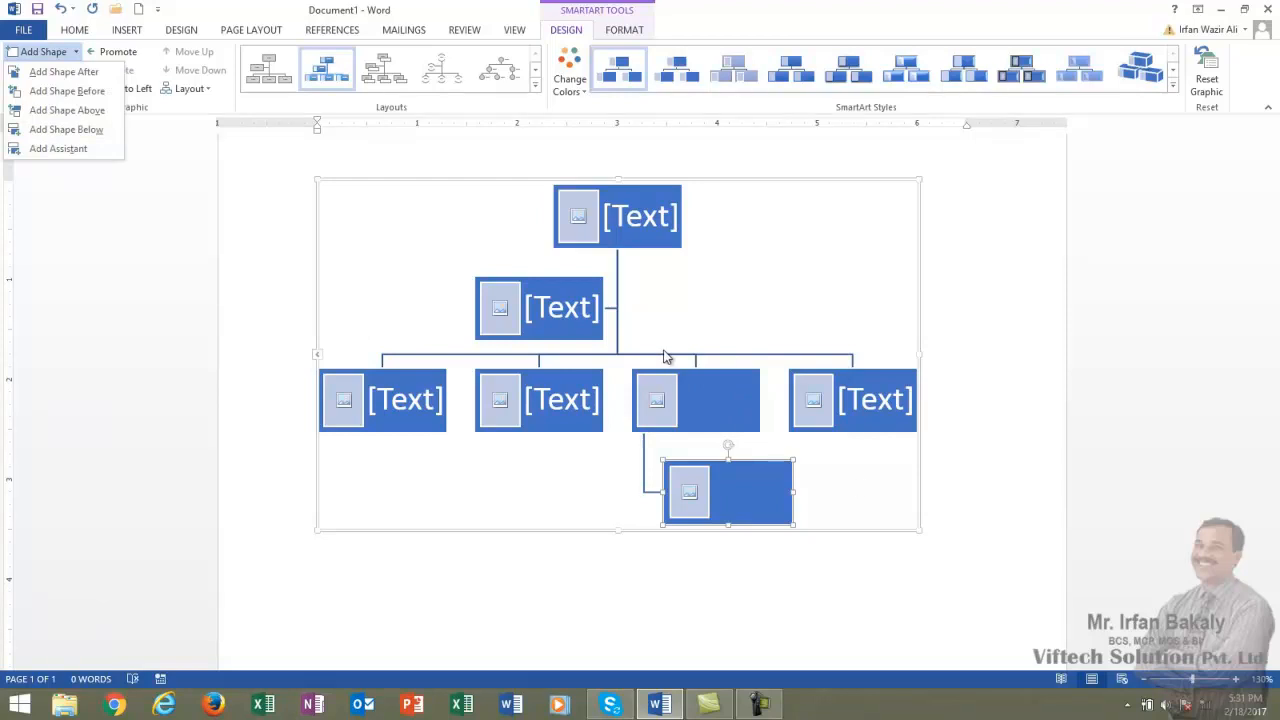
pyautogui.click(366, 518)
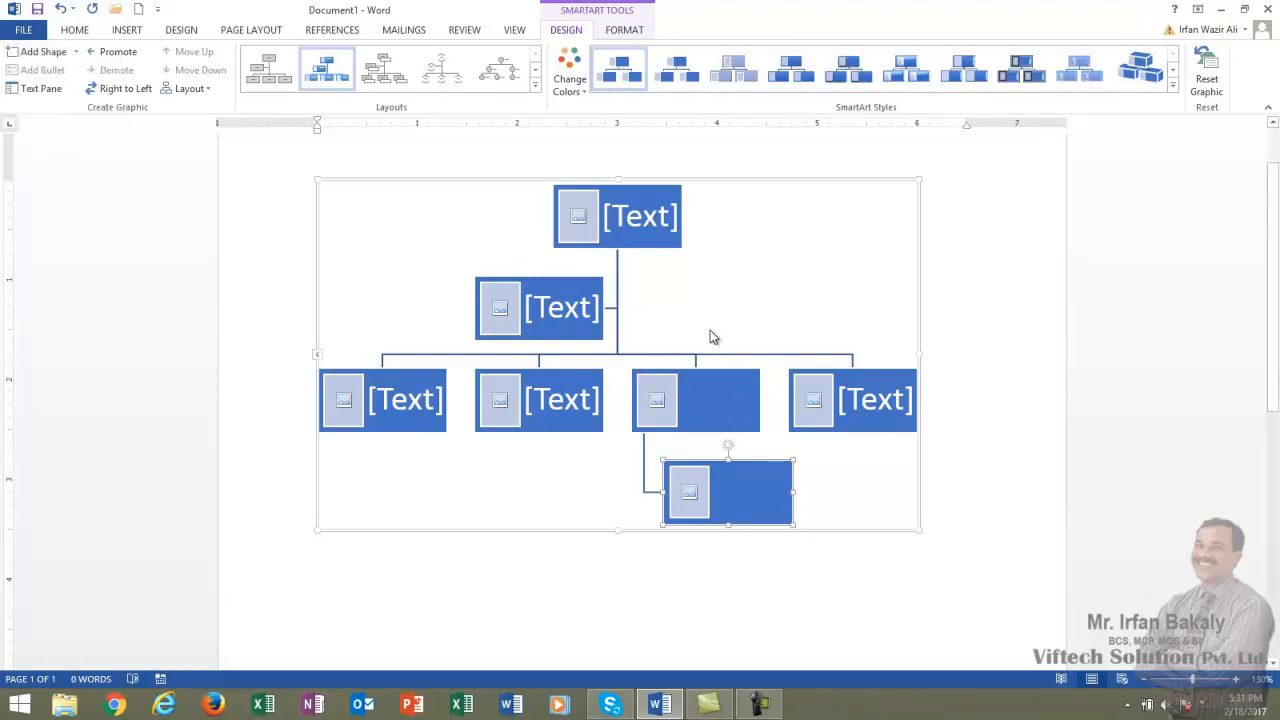
# Switch the chart's direction to right-to-left with the empty third-level box selected, and switch it back.
pyautogui.click(683, 430)
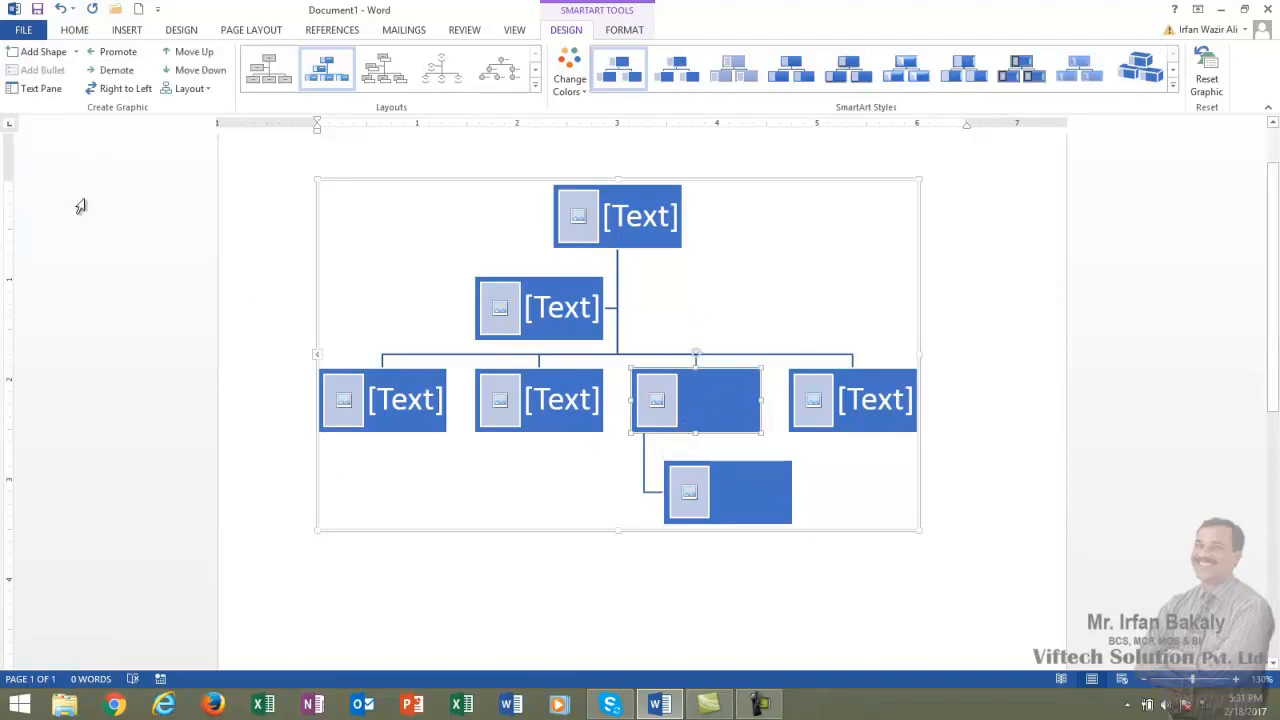
pyautogui.click(126, 89)
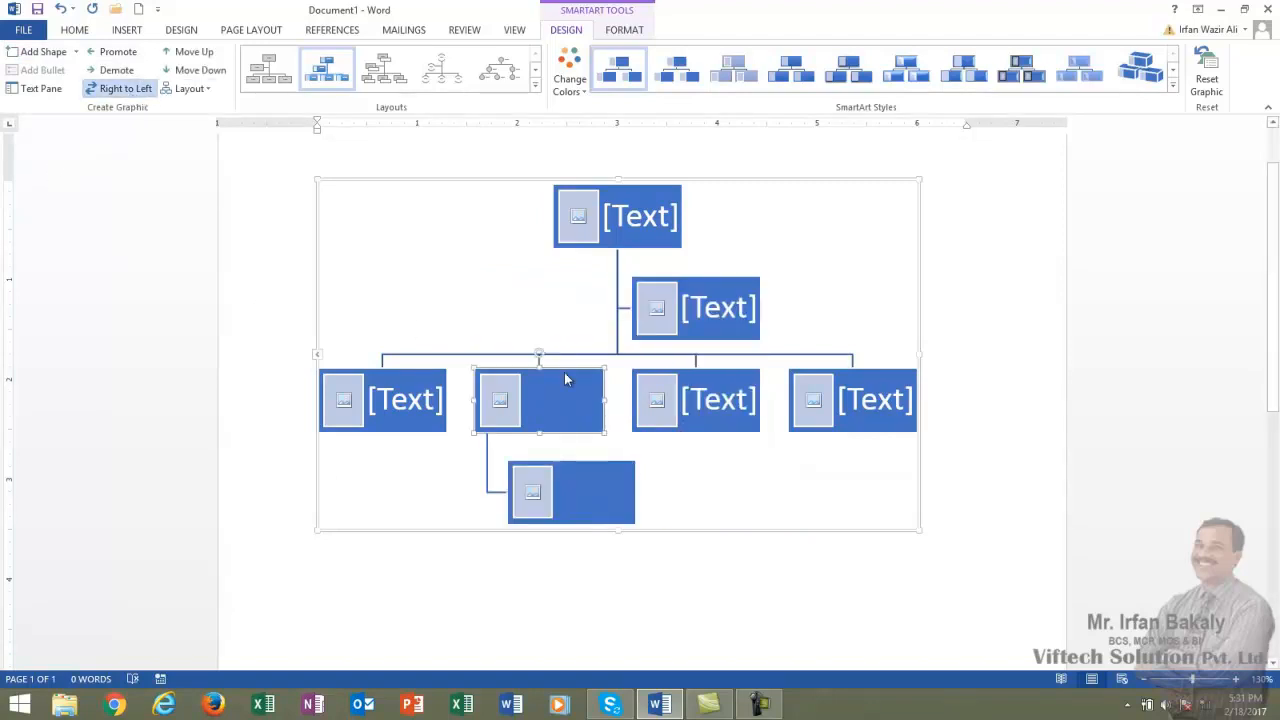
pyautogui.click(126, 89)
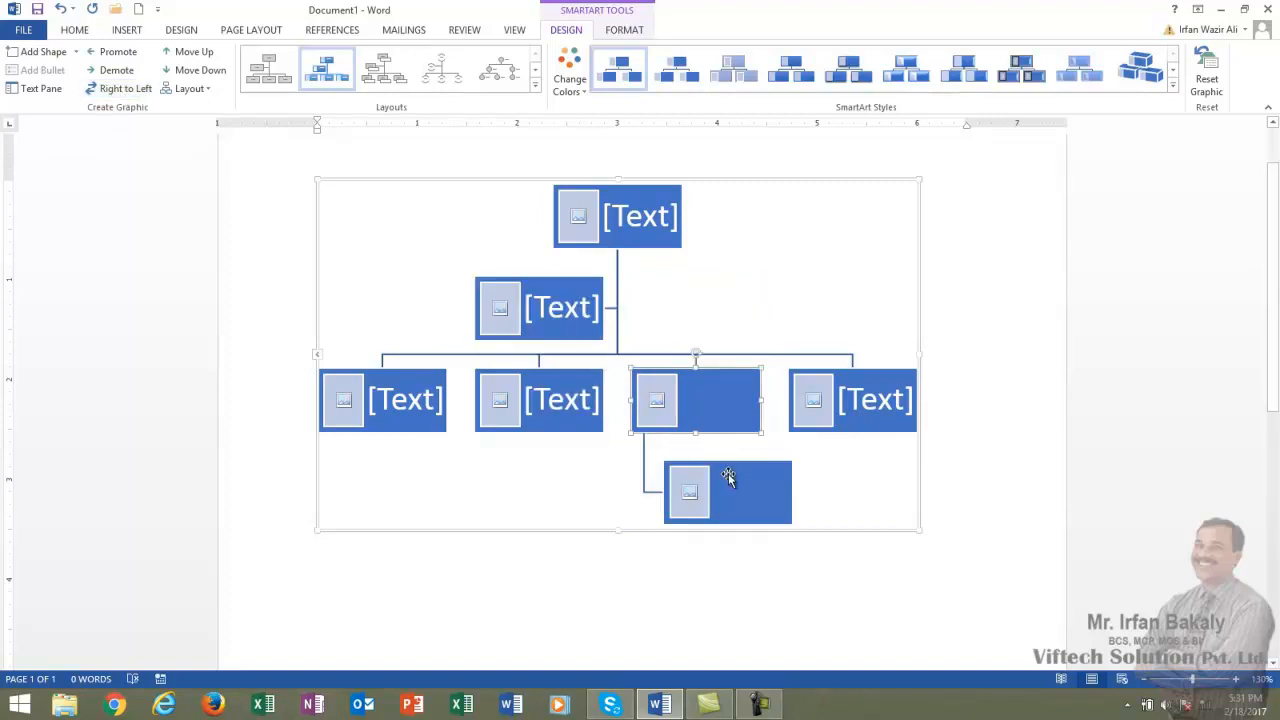
# Try moving the empty third-level box up and down in the order, leaving it one position earlier.
pyautogui.click(195, 54)
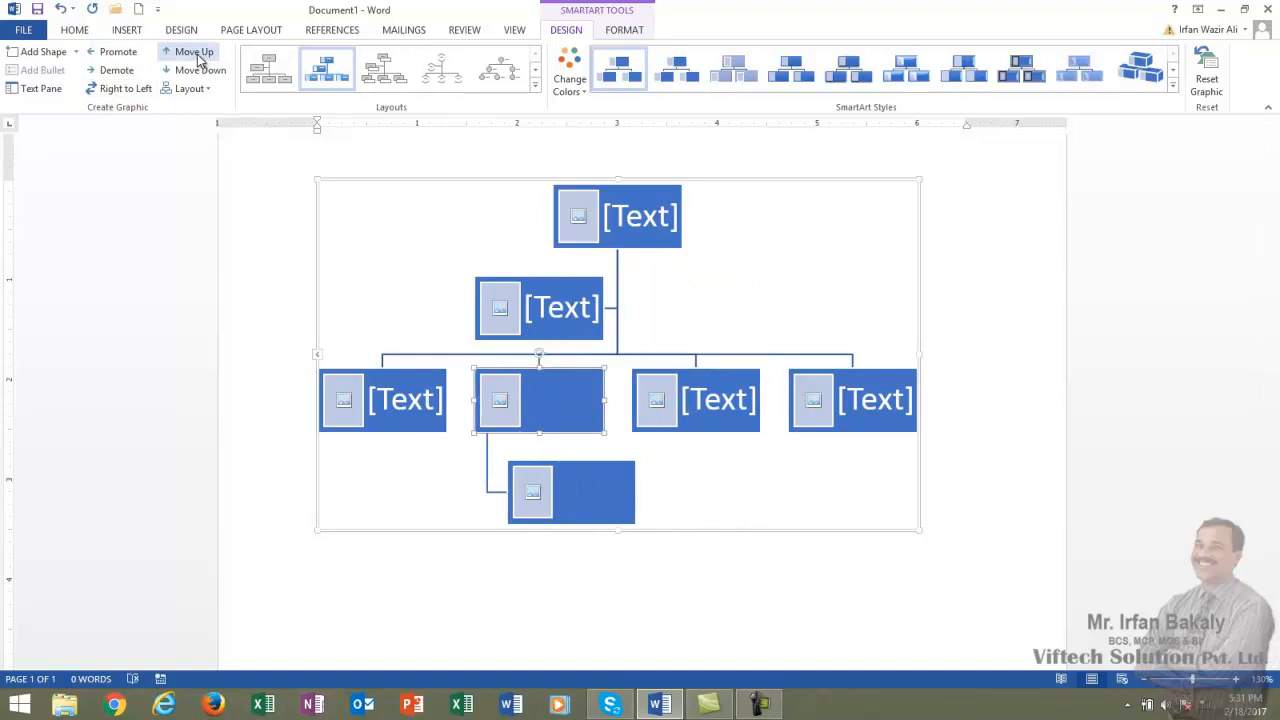
pyautogui.click(200, 71)
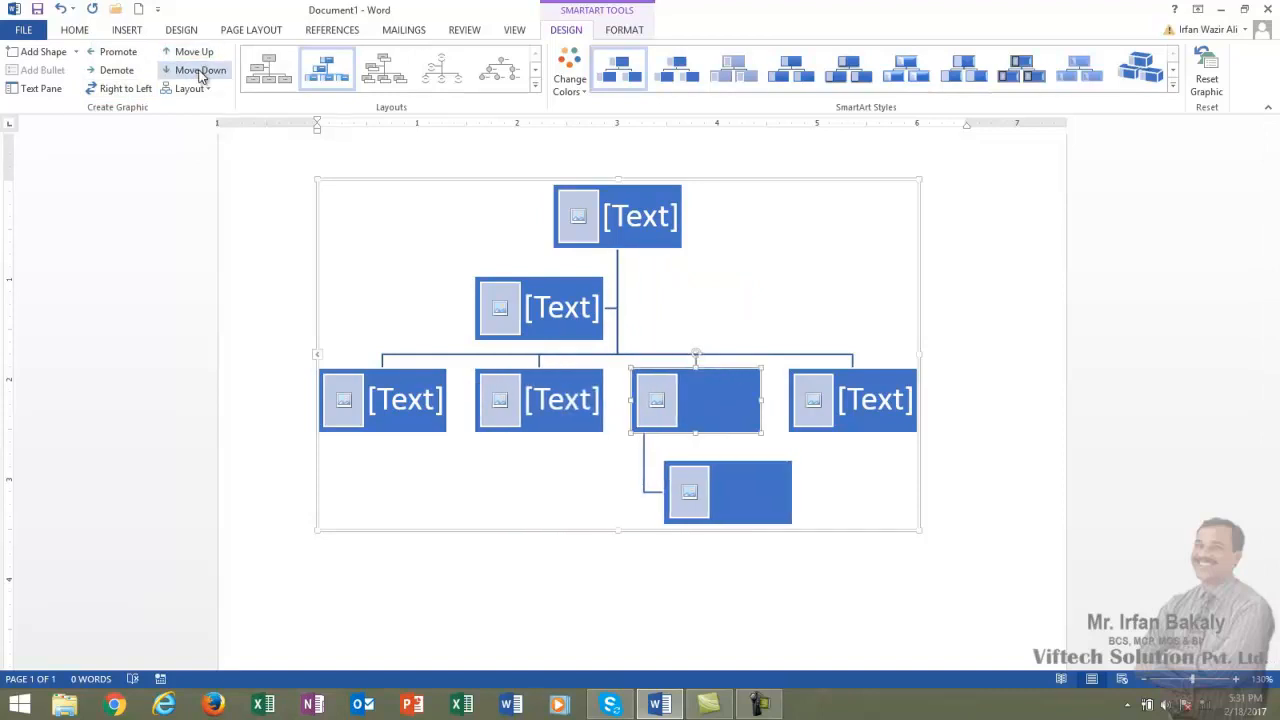
pyautogui.click(180, 51)
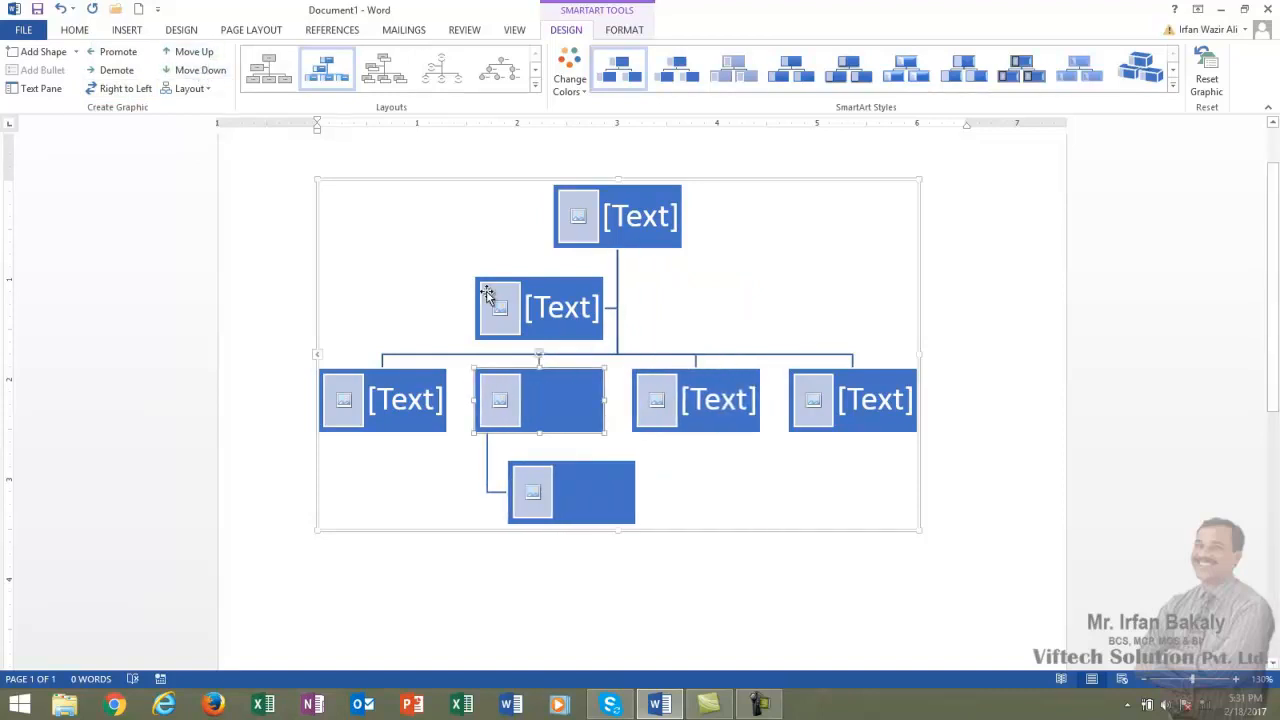
# Move the second-level assistant box down in the chart's order.
pyautogui.click(532, 279)
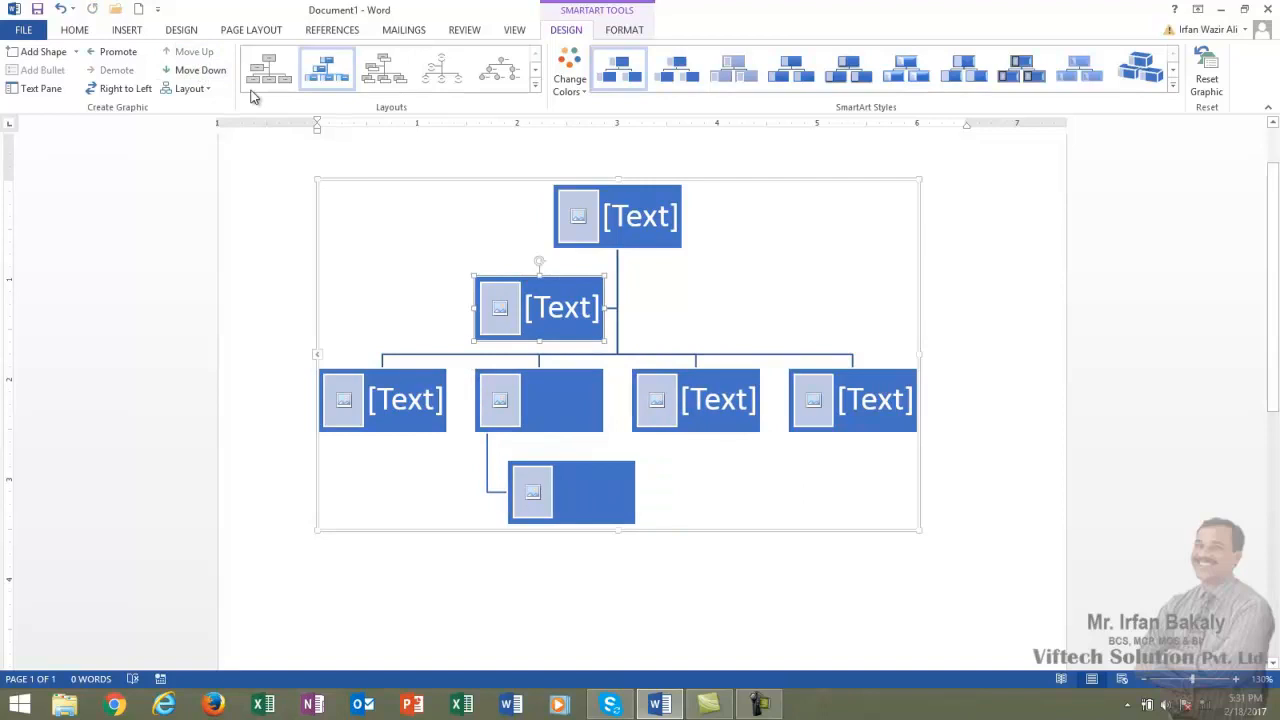
pyautogui.click(185, 71)
pyautogui.click(185, 70)
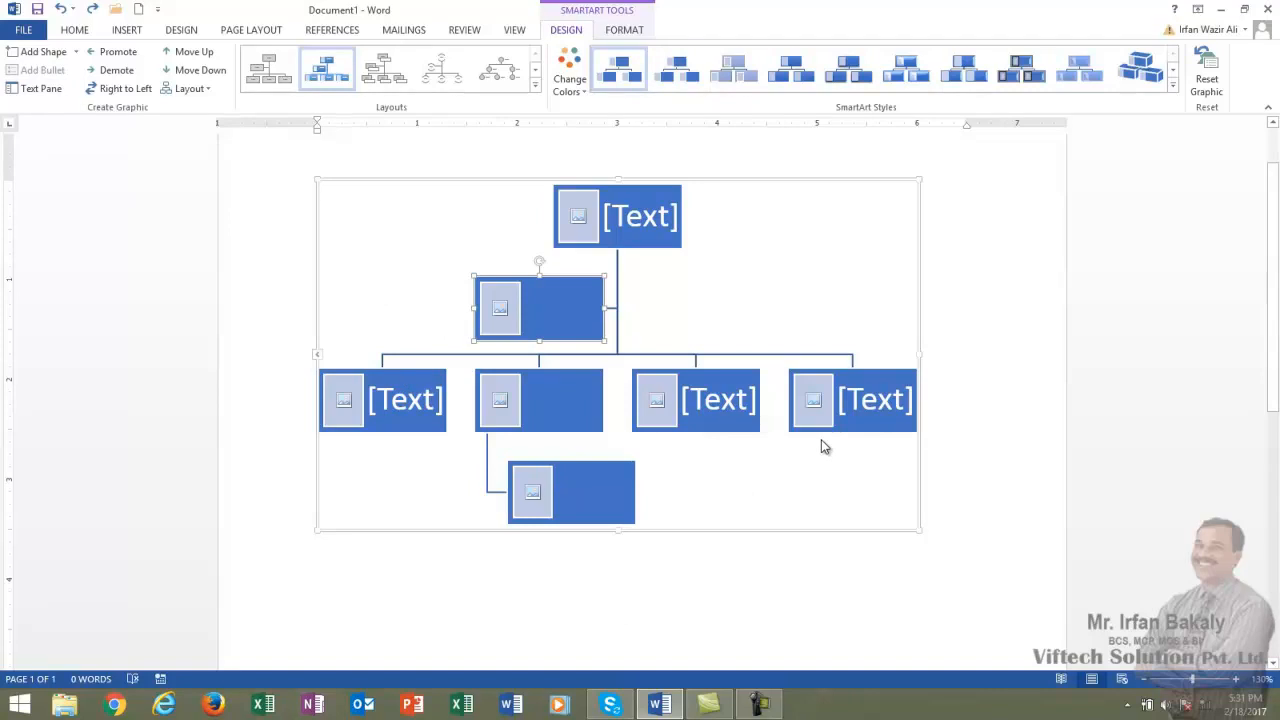
# Label the top box A and the second-level assistant box B.
pyautogui.click(636, 216)
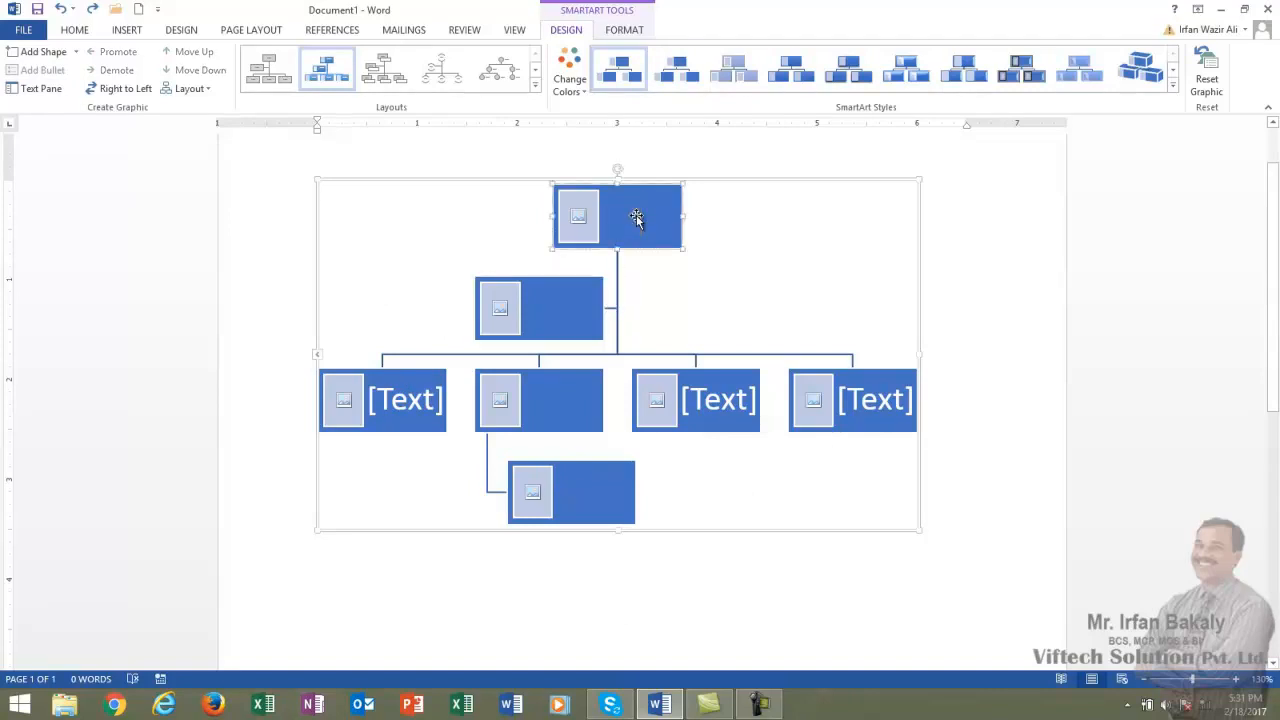
pyautogui.write('A')
pyautogui.click(557, 308)
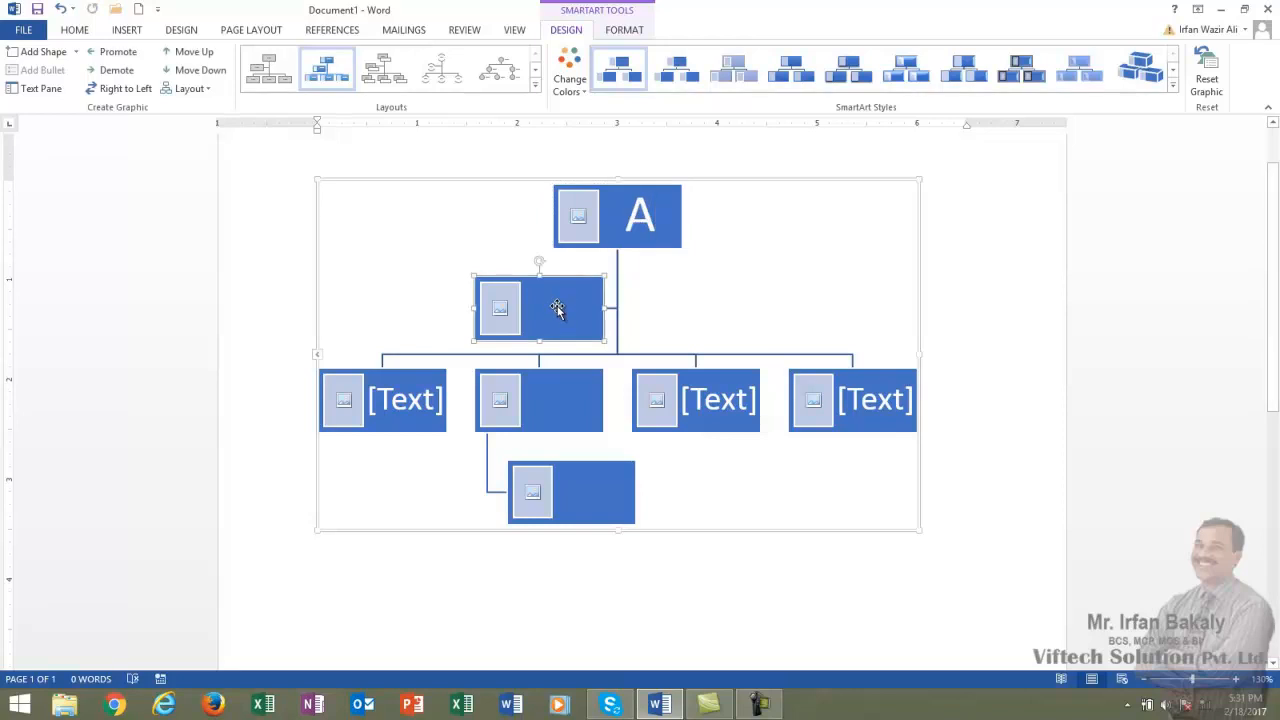
pyautogui.rightClick(557, 308)
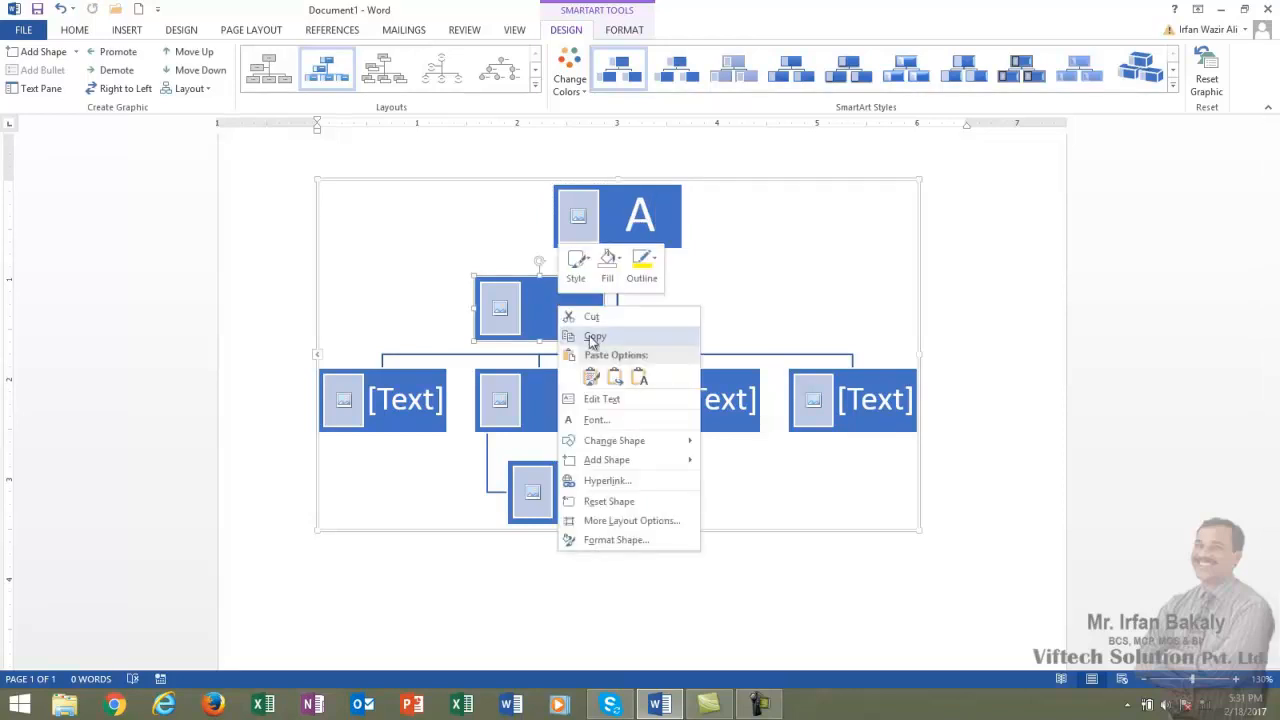
pyautogui.click(629, 399)
pyautogui.write('B')
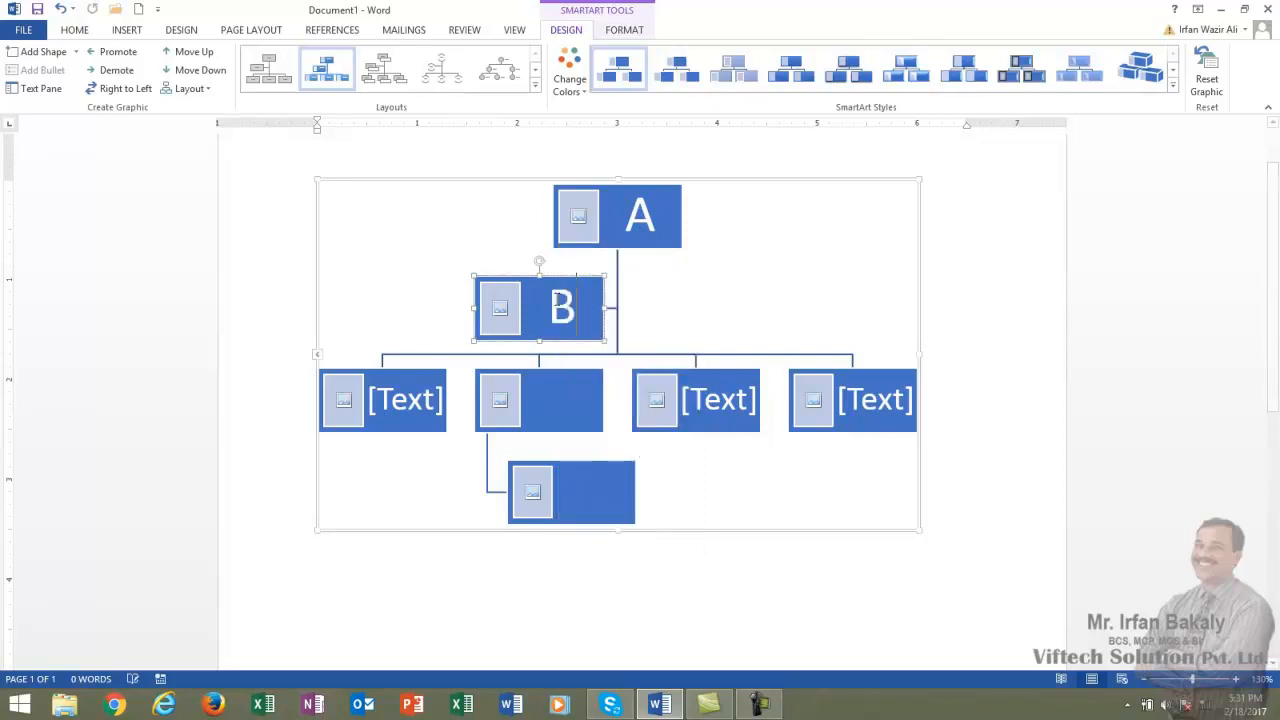
# Label the four third-level boxes C, D, E and F in order from left to right.
pyautogui.write('C')
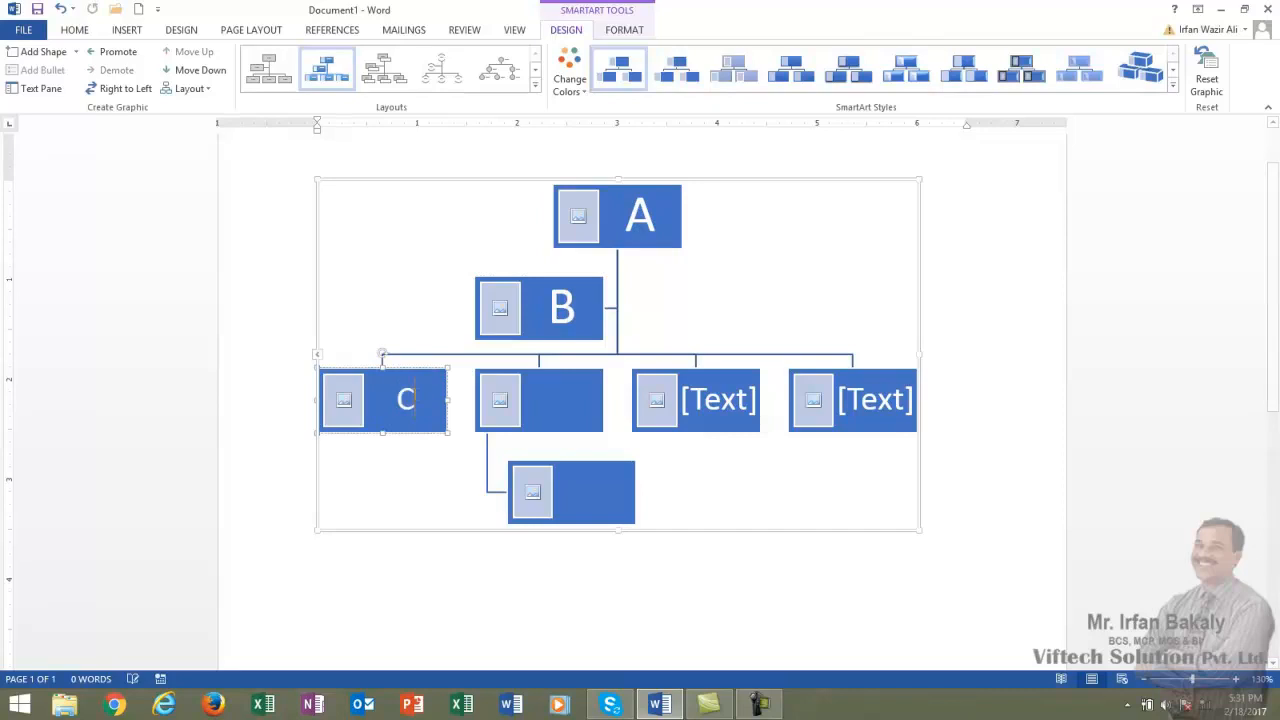
pyautogui.click(569, 401)
pyautogui.rightClick(567, 401)
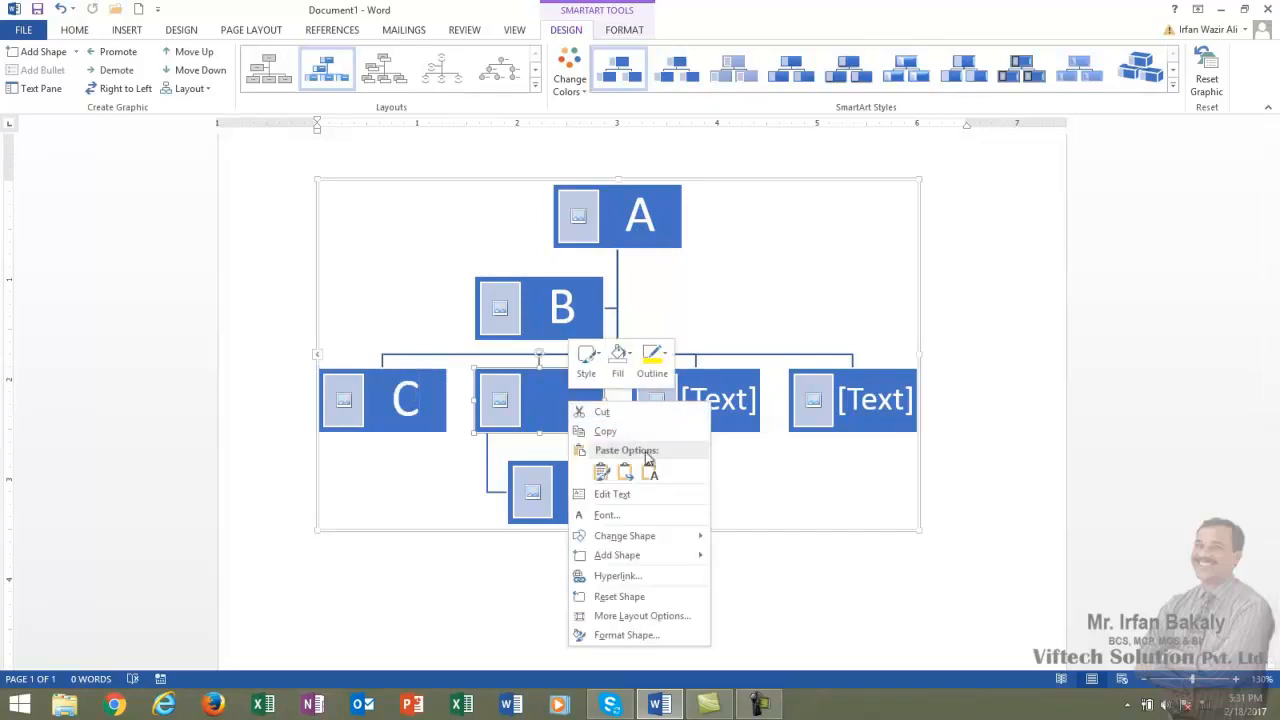
pyautogui.click(652, 496)
pyautogui.write('D')
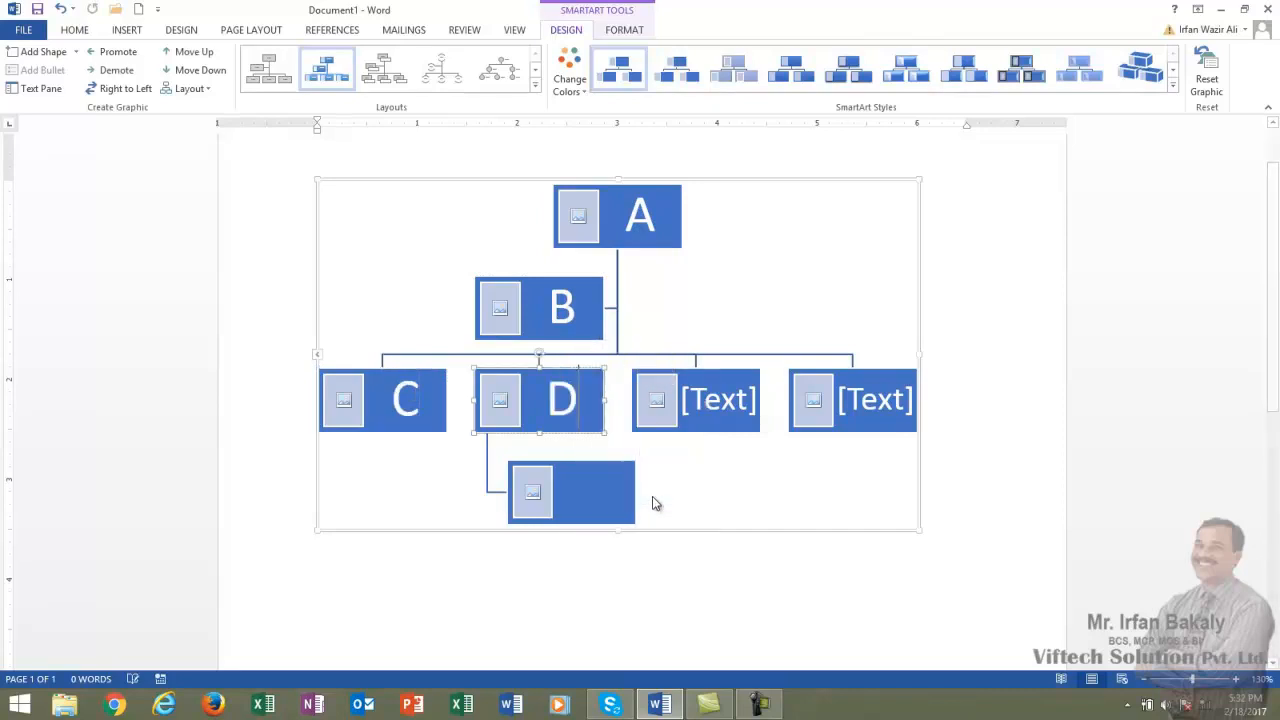
pyautogui.click(698, 408)
pyautogui.write('E')
pyautogui.click(866, 398)
pyautogui.write('F')
# Enter the text G in the empty box beneath box D.
pyautogui.click(594, 487)
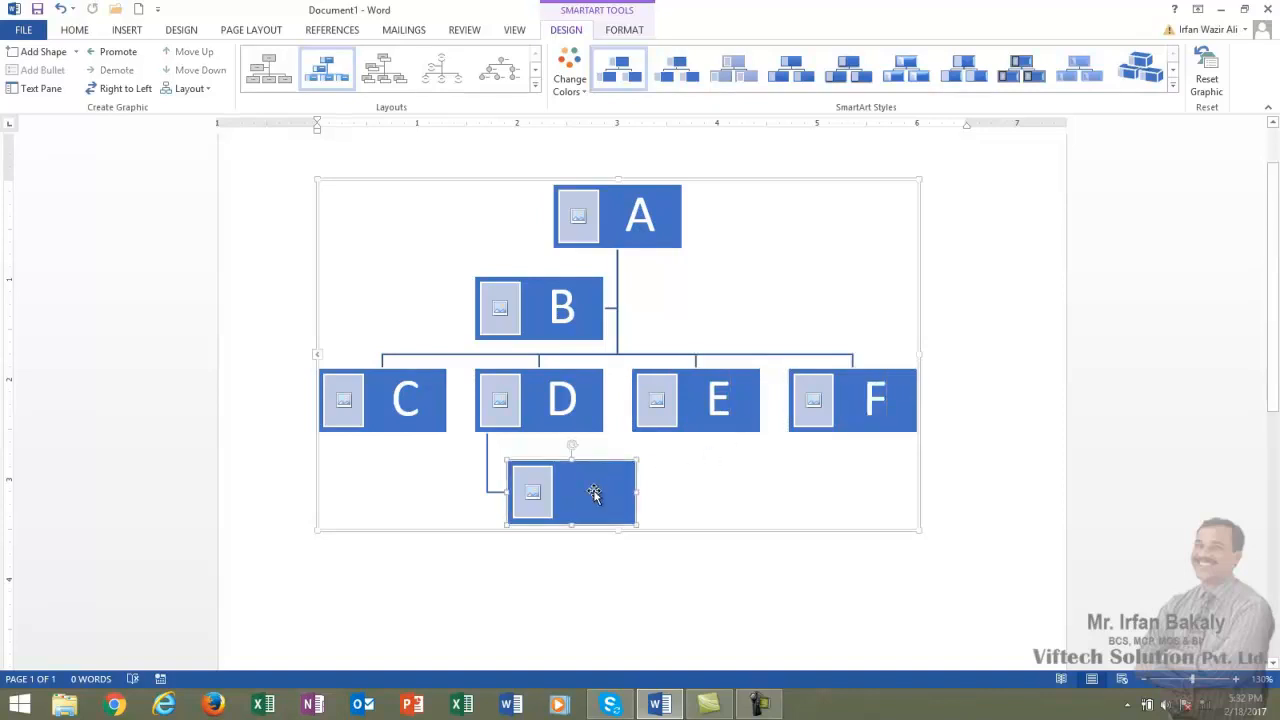
pyautogui.rightClick(594, 492)
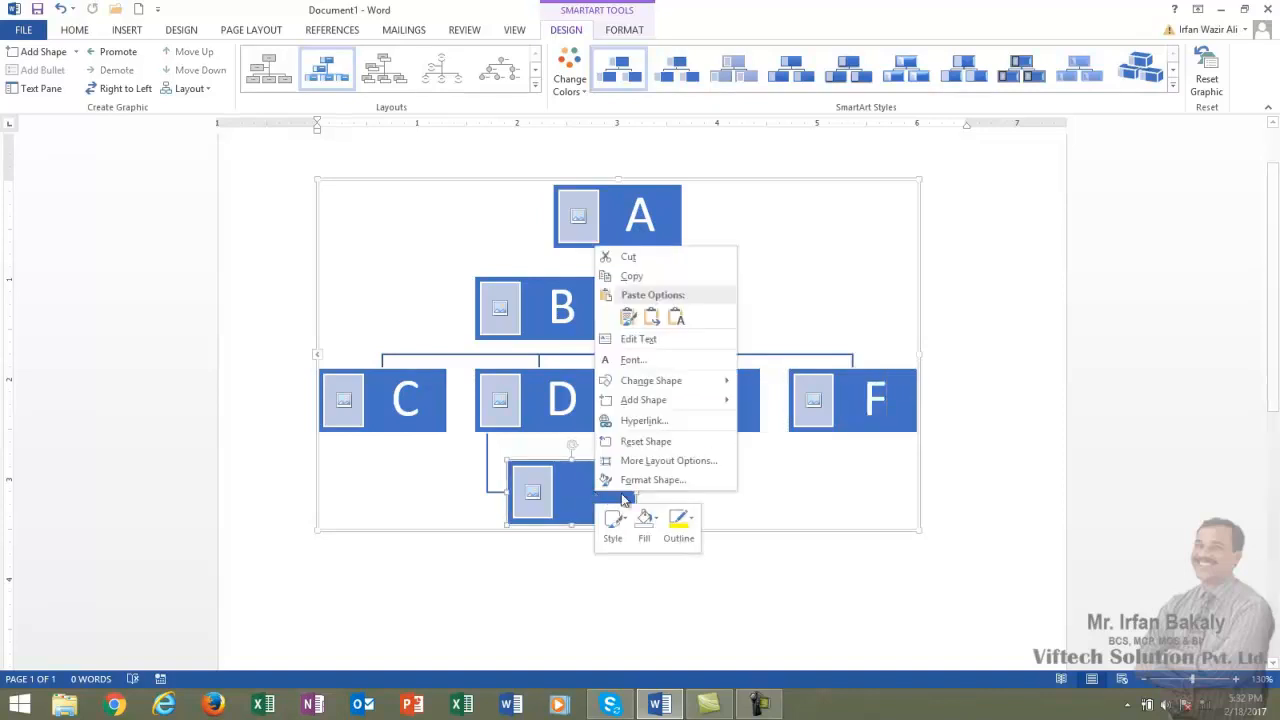
pyautogui.click(674, 348)
pyautogui.write('G')
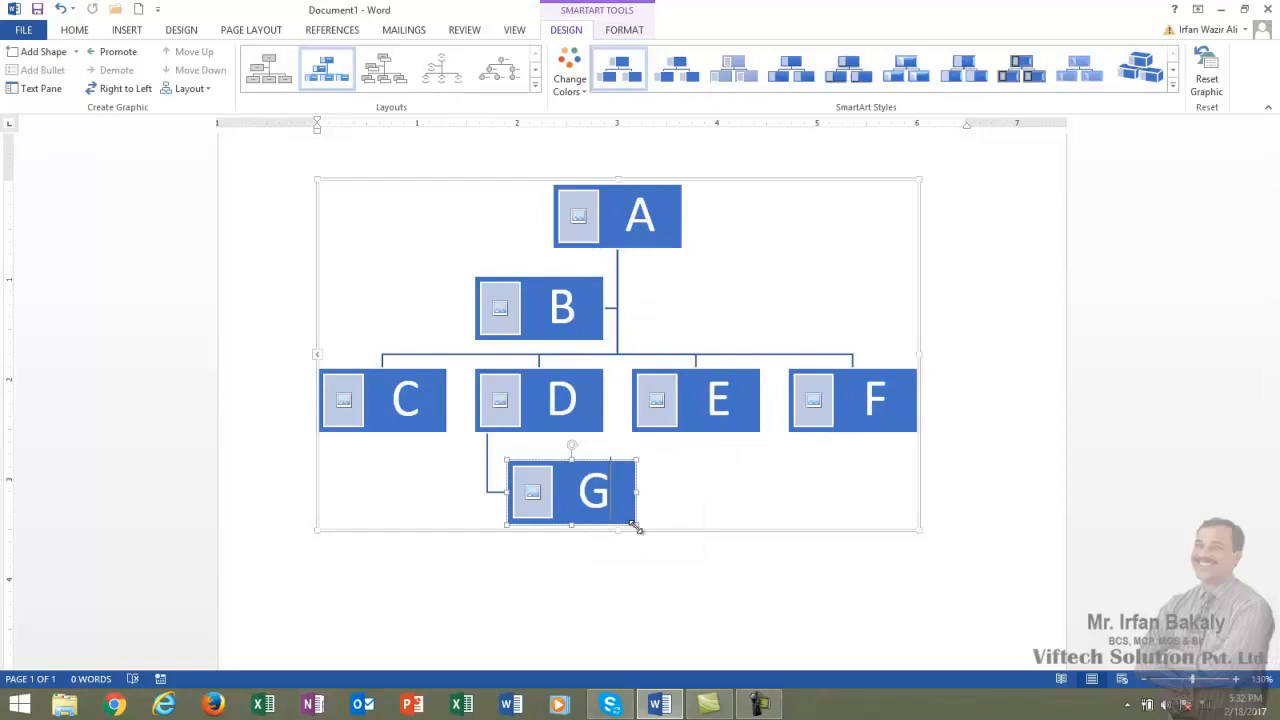
# Show the chart's text pane, look through its list of entries, and close it.
pyautogui.click(43, 91)
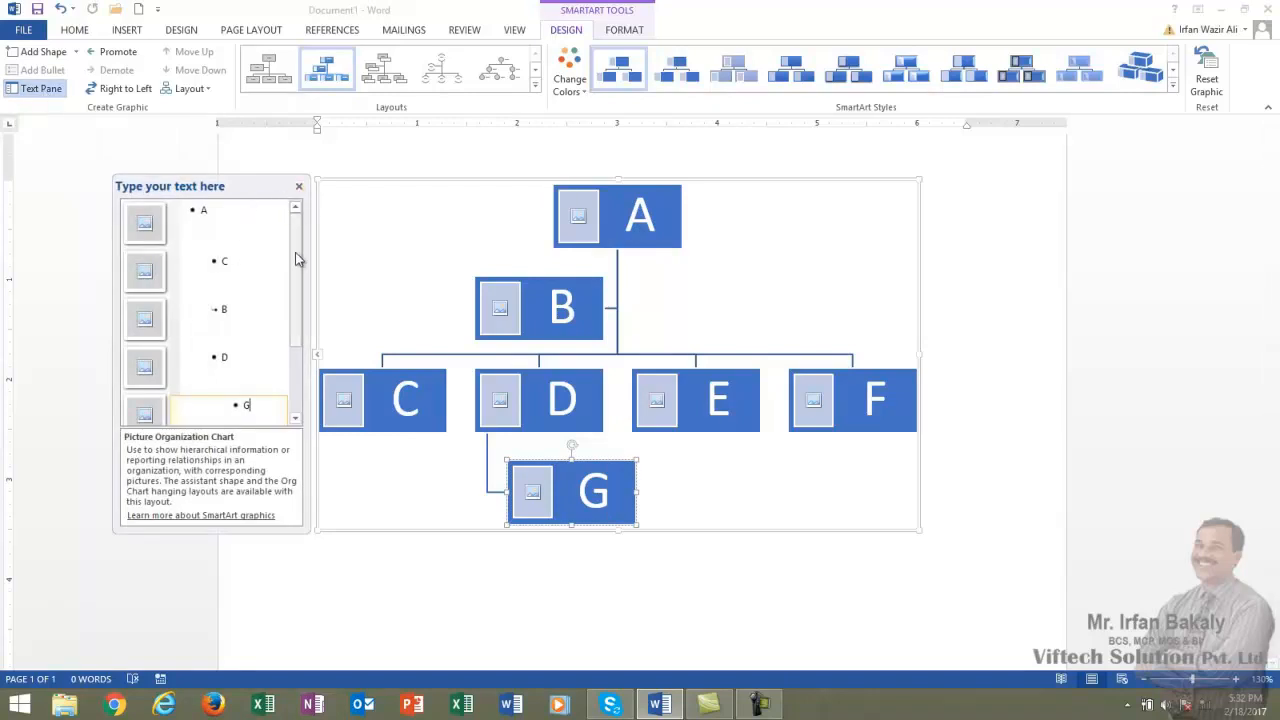
pyautogui.moveTo(300, 263); pyautogui.dragTo(300, 213)
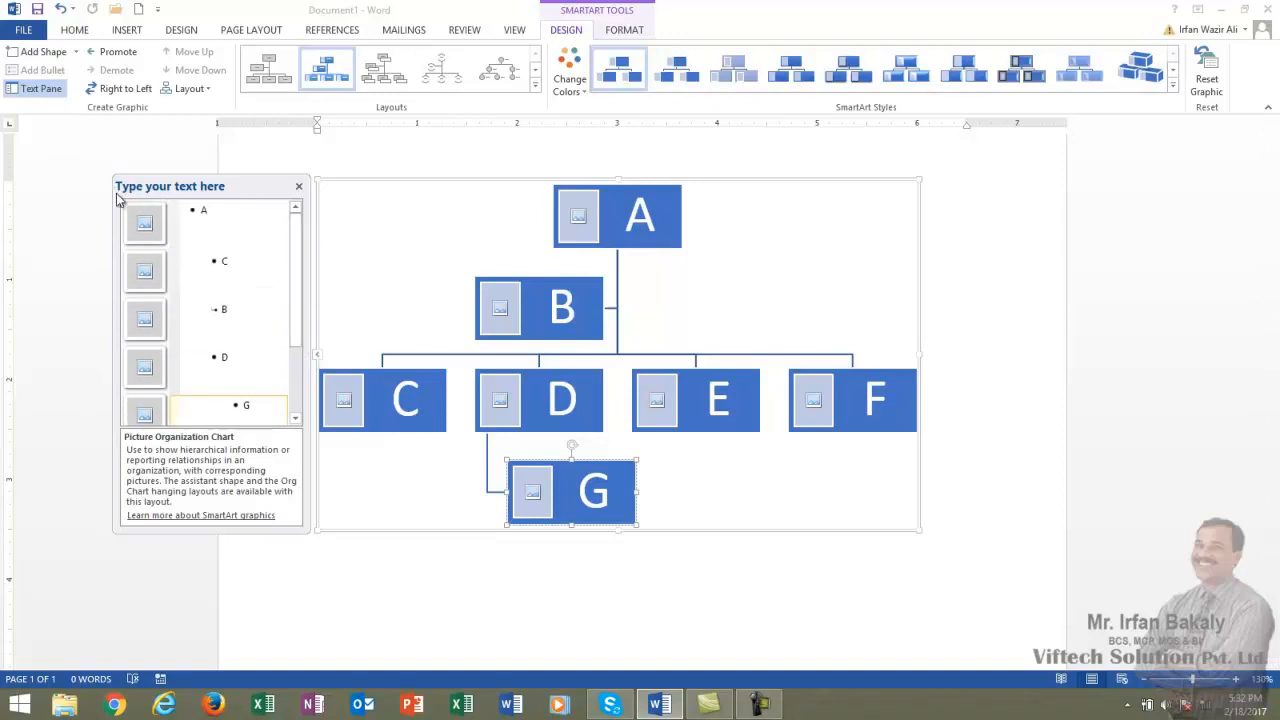
pyautogui.moveTo(292, 286); pyautogui.dragTo(303, 200)
pyautogui.click(299, 187)
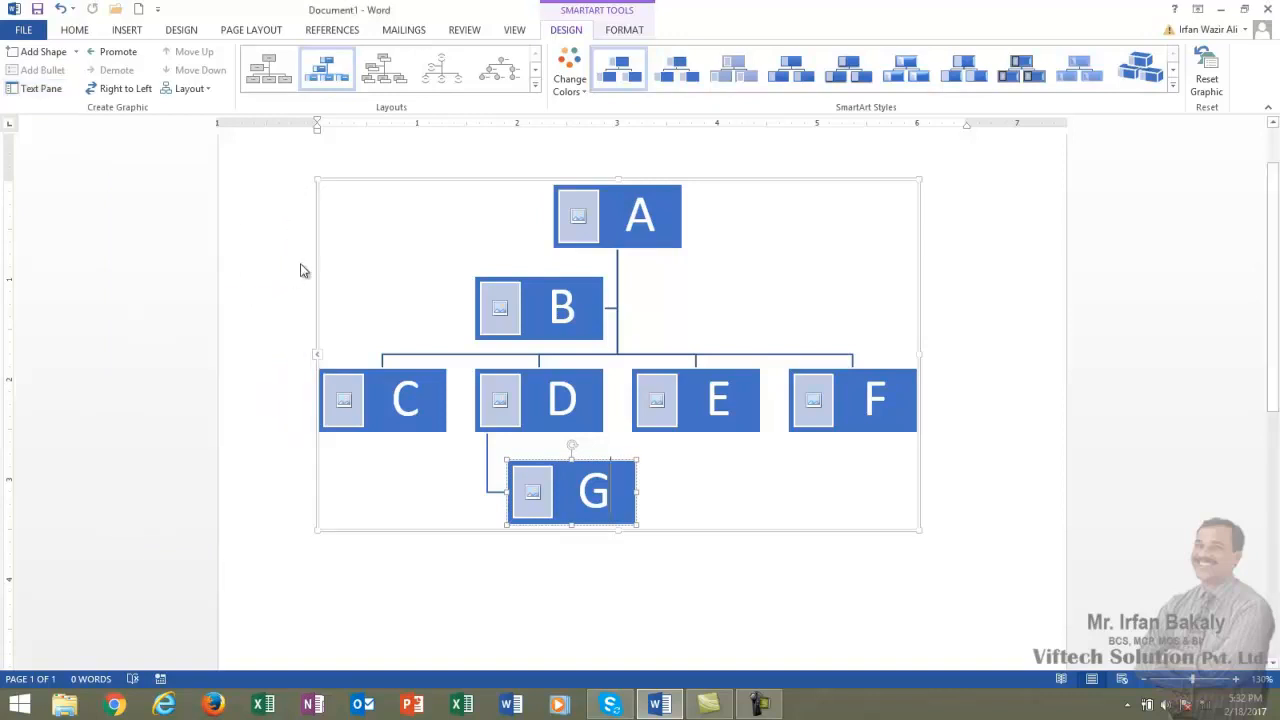
# Insert the picture P1020009 from the computer into box A's picture placeholder, working offline.
pyautogui.click(700, 520)
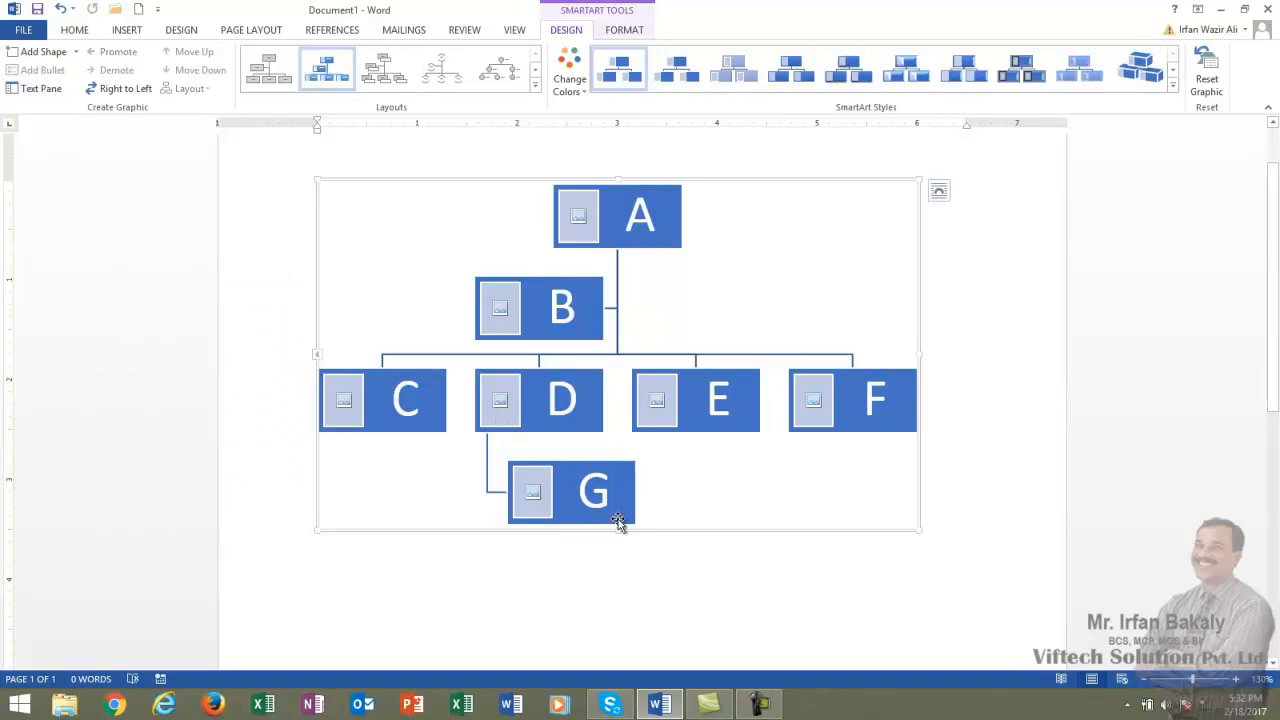
pyautogui.click(580, 217)
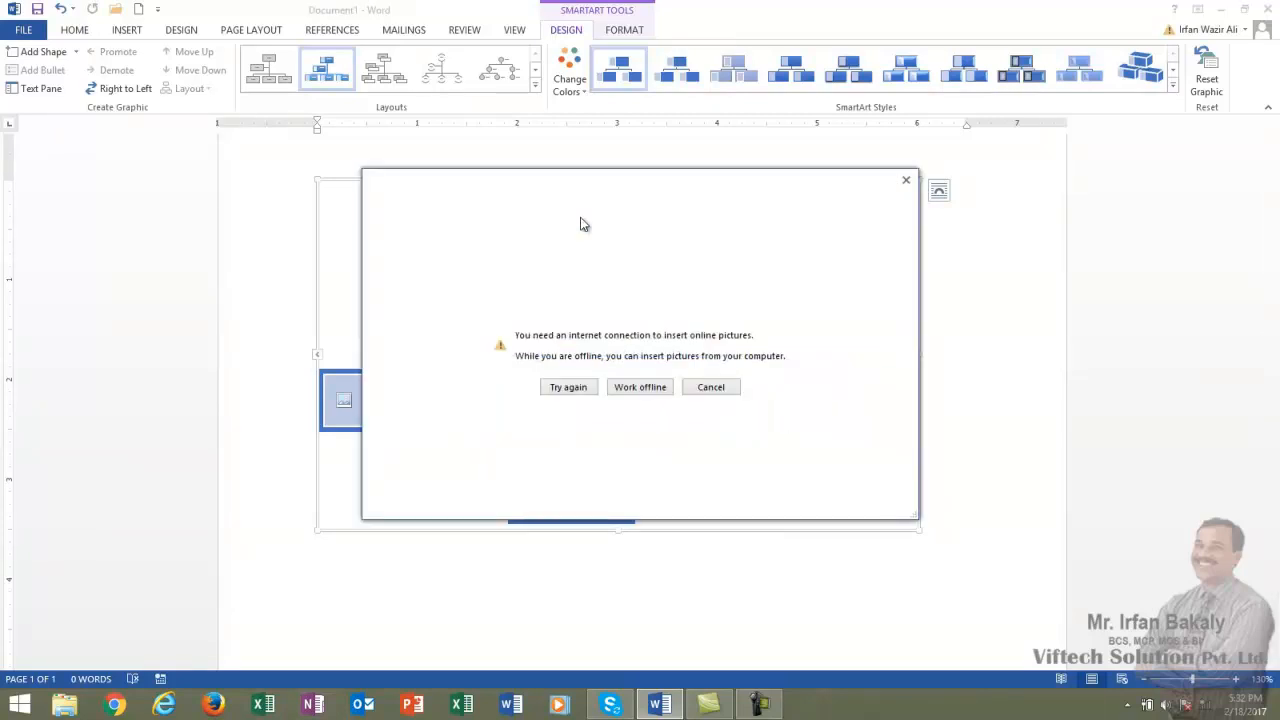
pyautogui.click(640, 389)
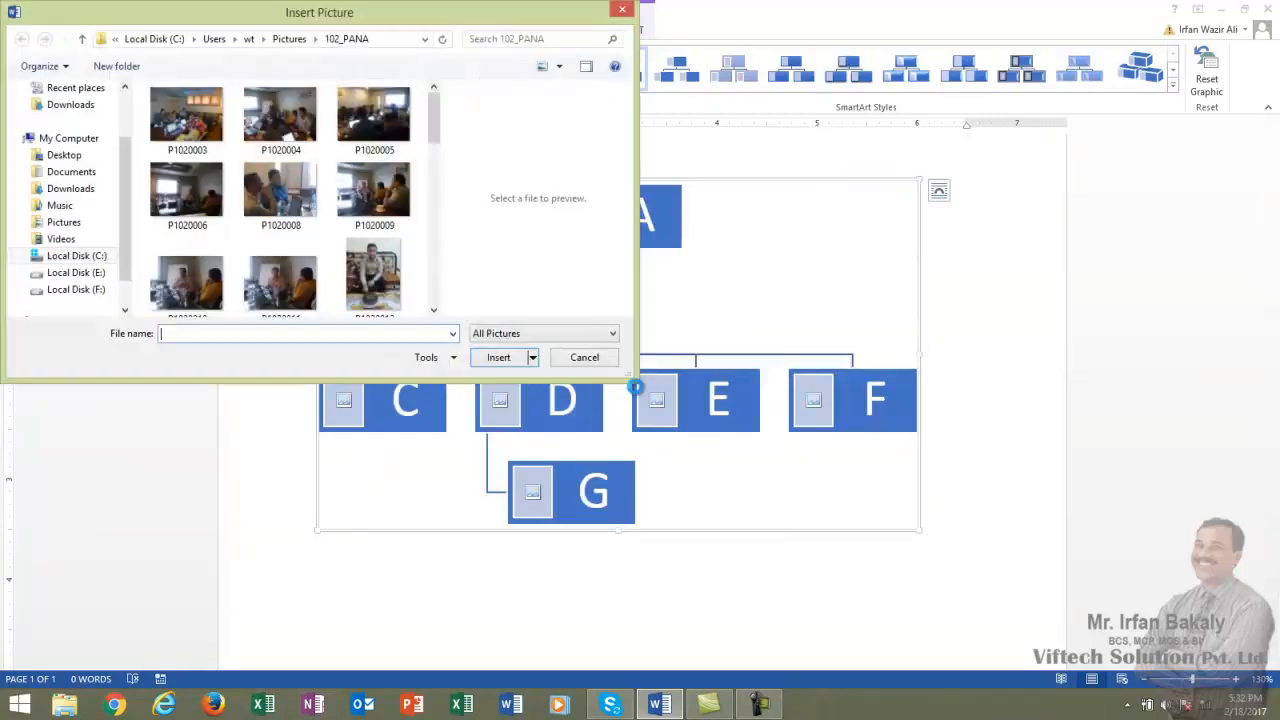
pyautogui.doubleClick(375, 200)
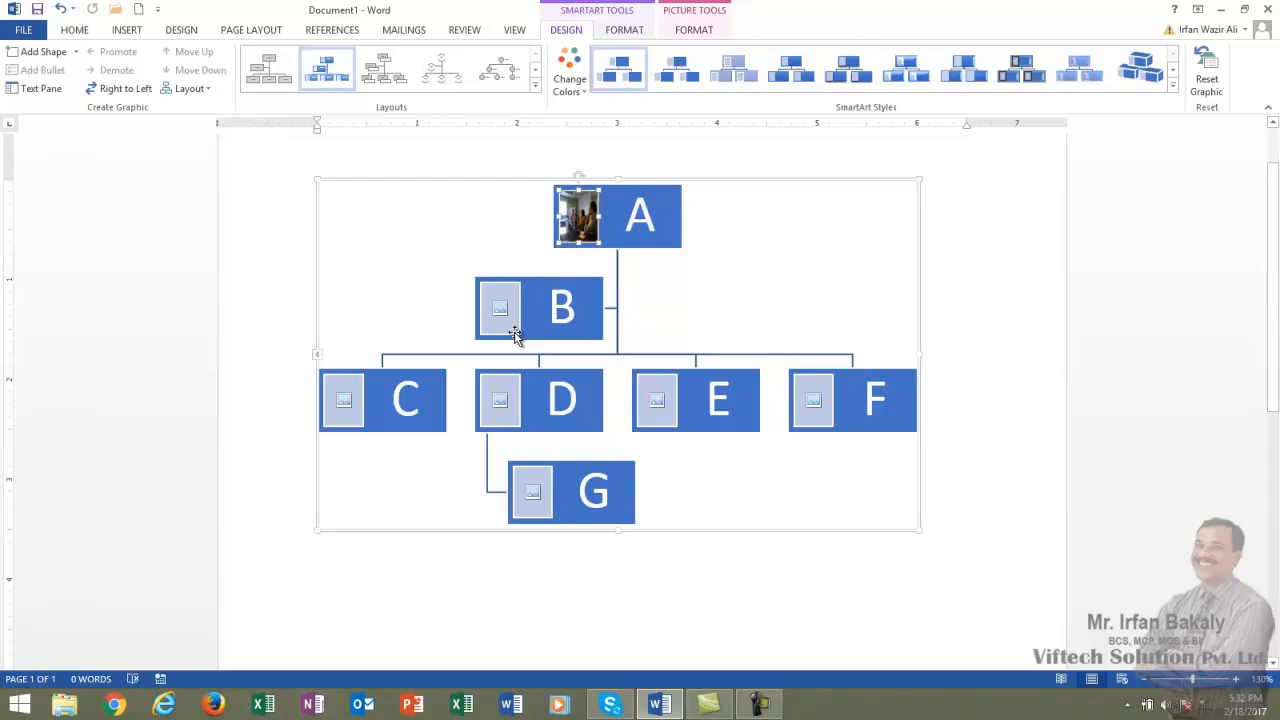
# Keep the Picture Organization Chart layout after previewing alternatives, and recolor the chart with the solid orange fill variation from Accent 2.
pyautogui.click(535, 88)
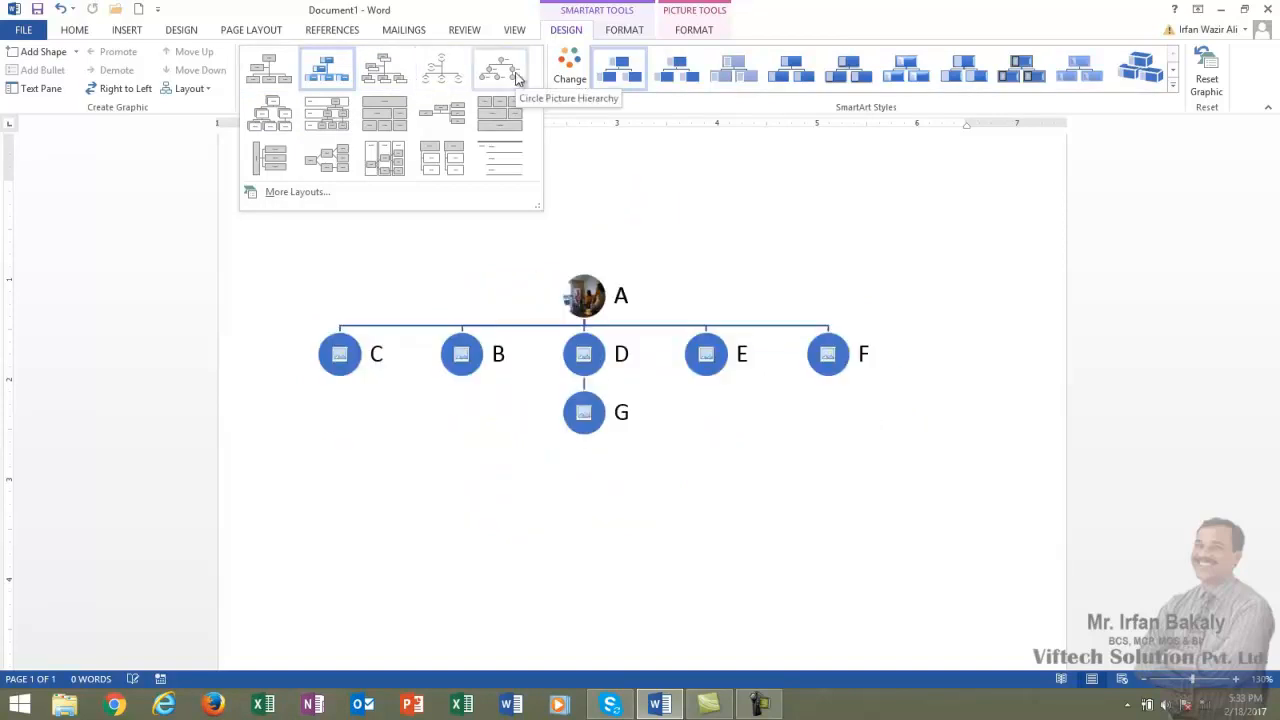
pyautogui.click(333, 76)
pyautogui.click(563, 82)
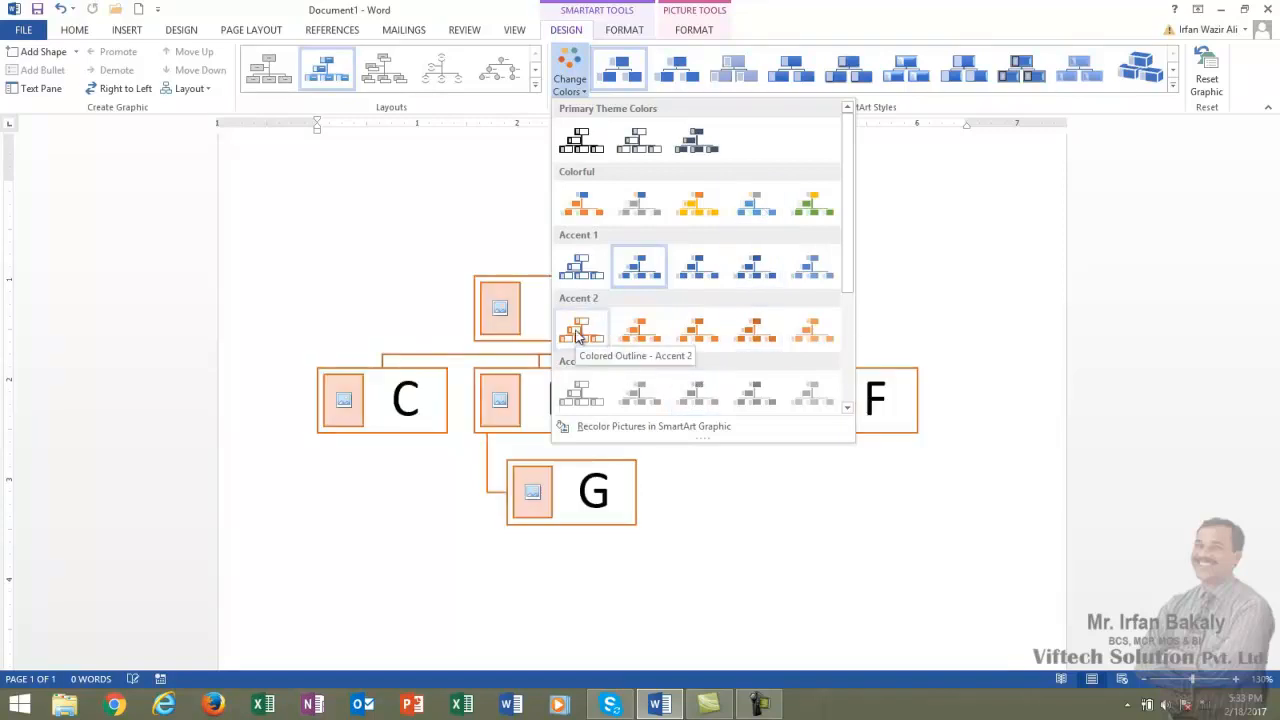
pyautogui.click(640, 330)
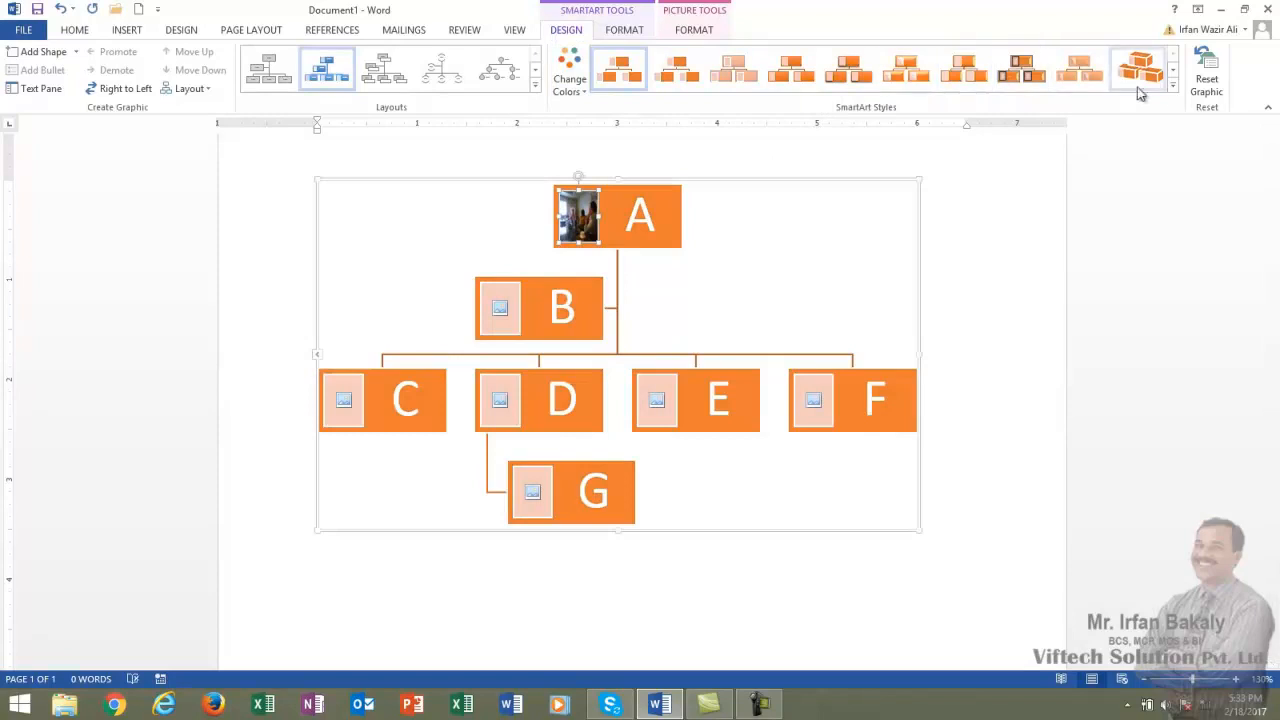
# Open the full gallery of SmartArt styles for the organization chart.
pyautogui.click(1172, 86)
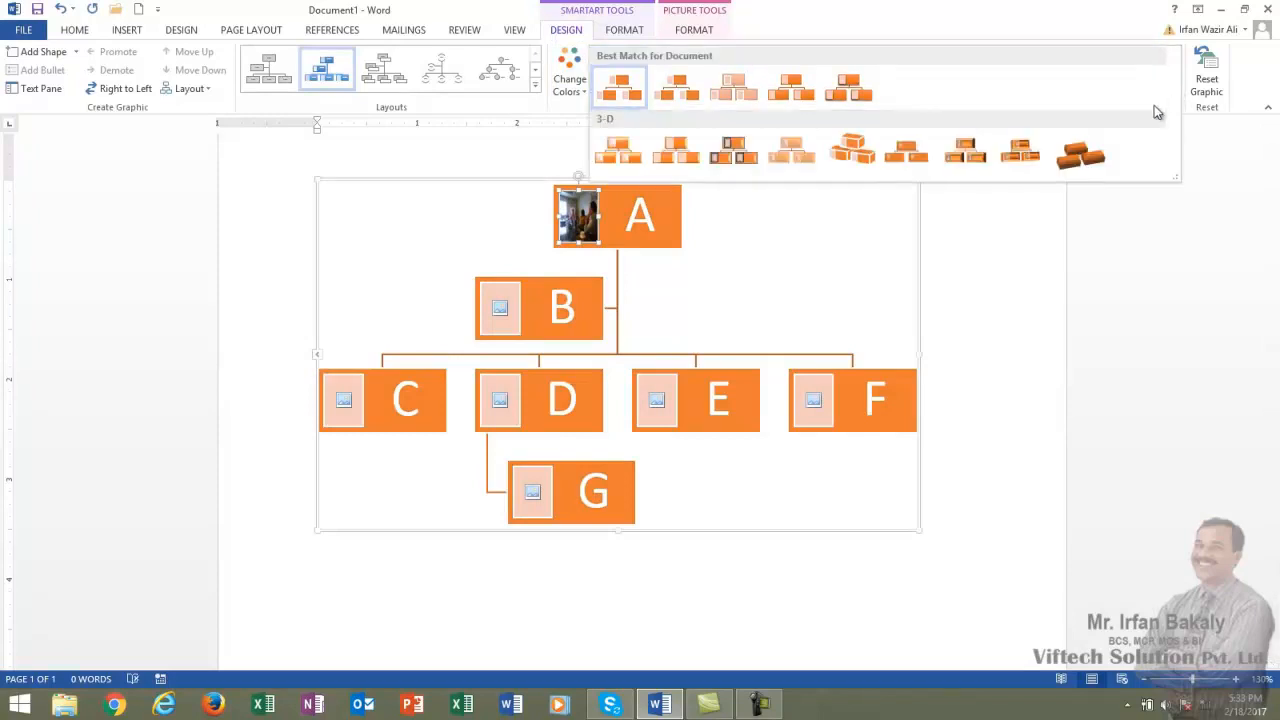